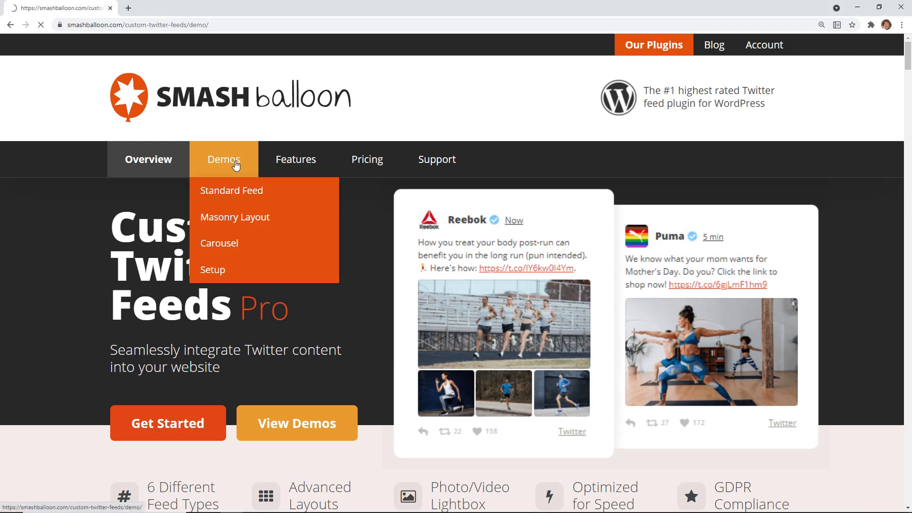
# Browse the Custom Twitter Feeds standard and Masonry Columns demos, then search 'custom twitter feed'.
pyautogui.click(221, 159)
pyautogui.scroll(-6, 69, 260)
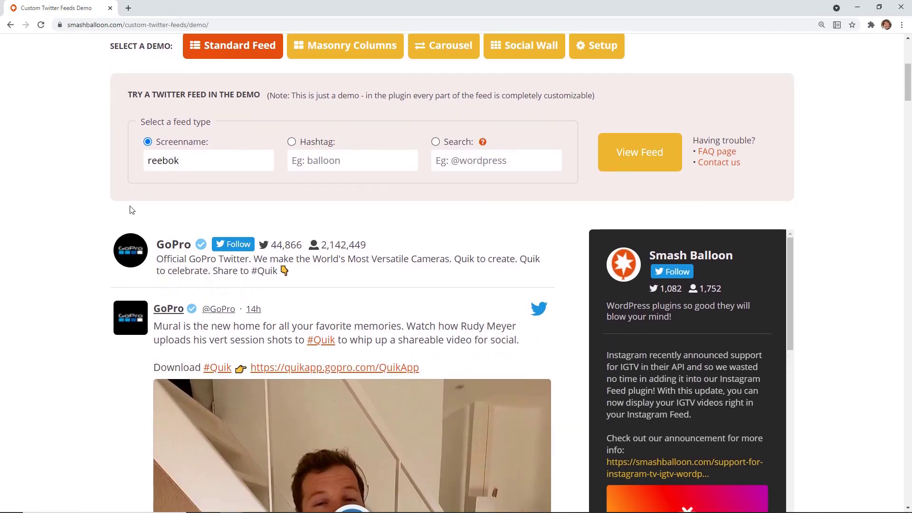
pyautogui.click(348, 51)
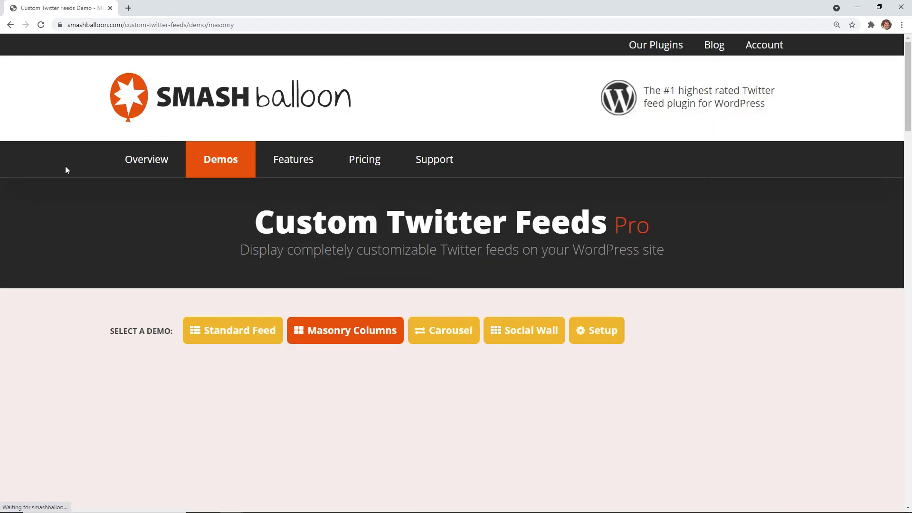
pyautogui.scroll(-5, 39, 197)
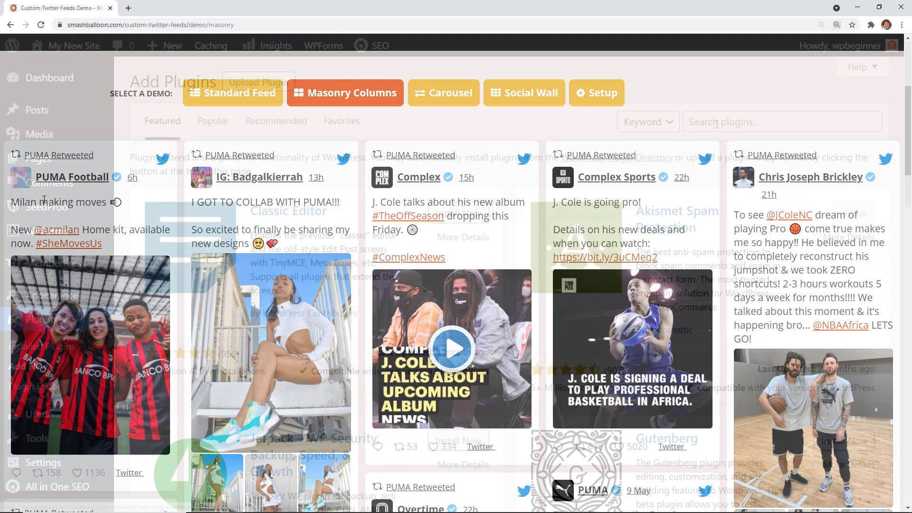
pyautogui.write('custom twitter feed')
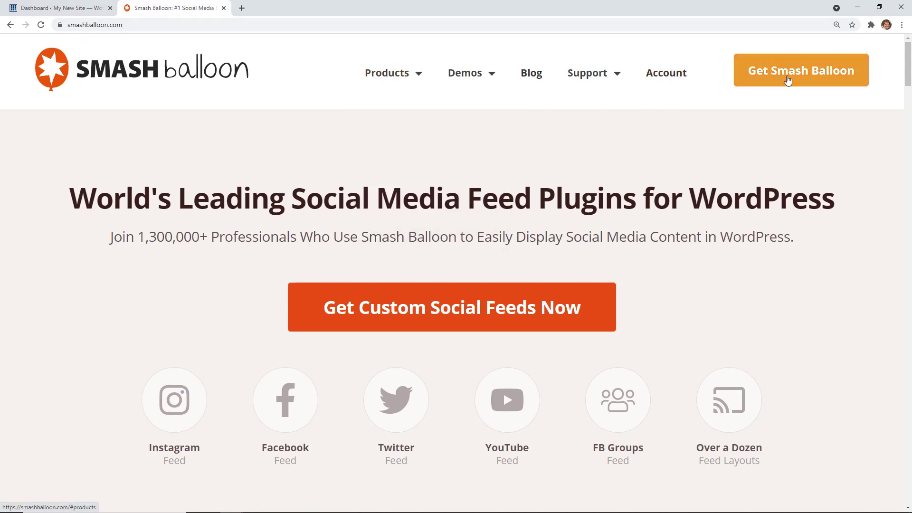
# Download the Custom Twitter Feeds Developer zip from the Smash Balloon account downloads page.
pyautogui.click(684, 78)
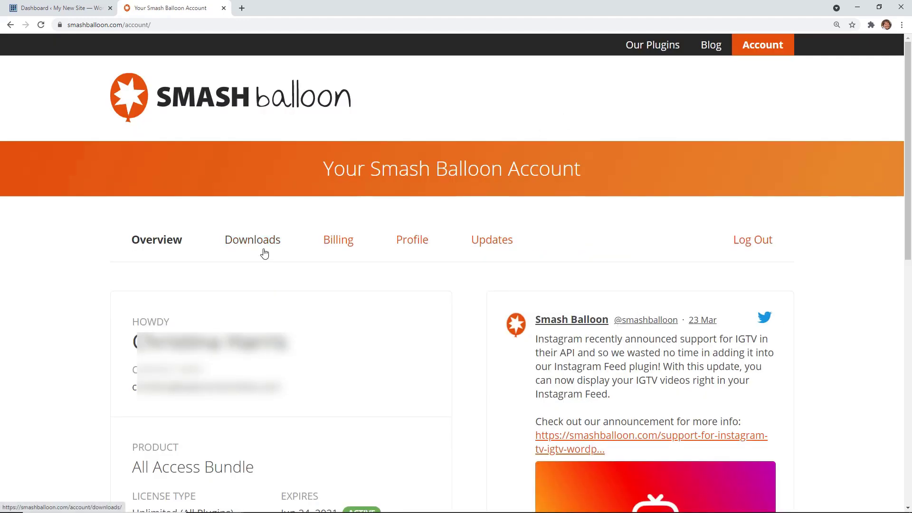
pyautogui.click(264, 254)
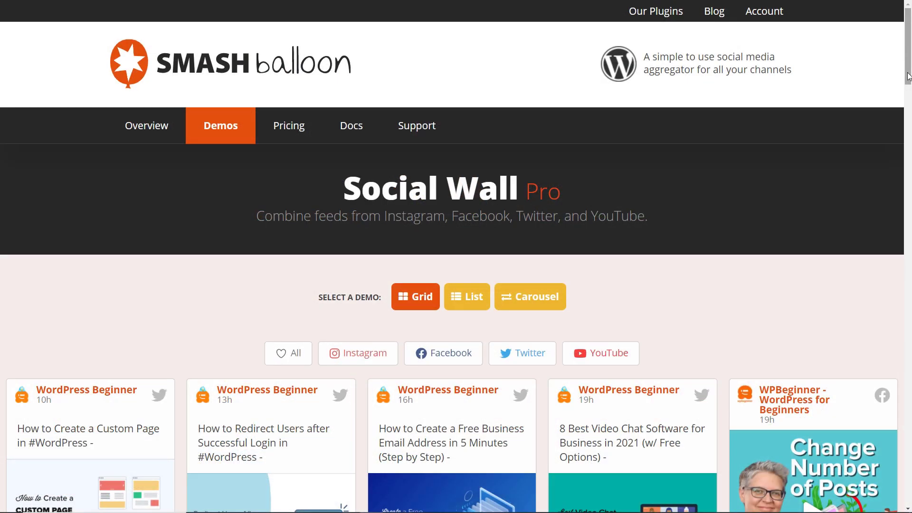
pyautogui.moveTo(908, 76); pyautogui.dragTo(908, 106)
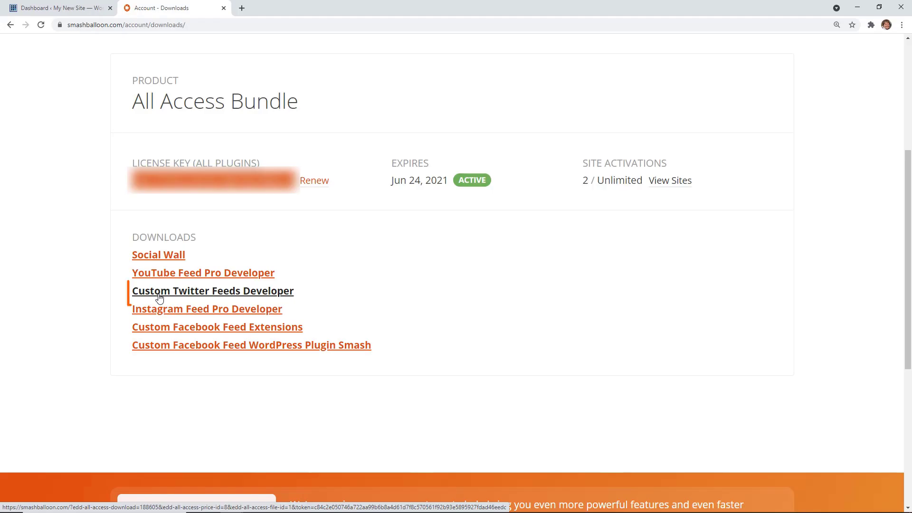
pyautogui.click(159, 298)
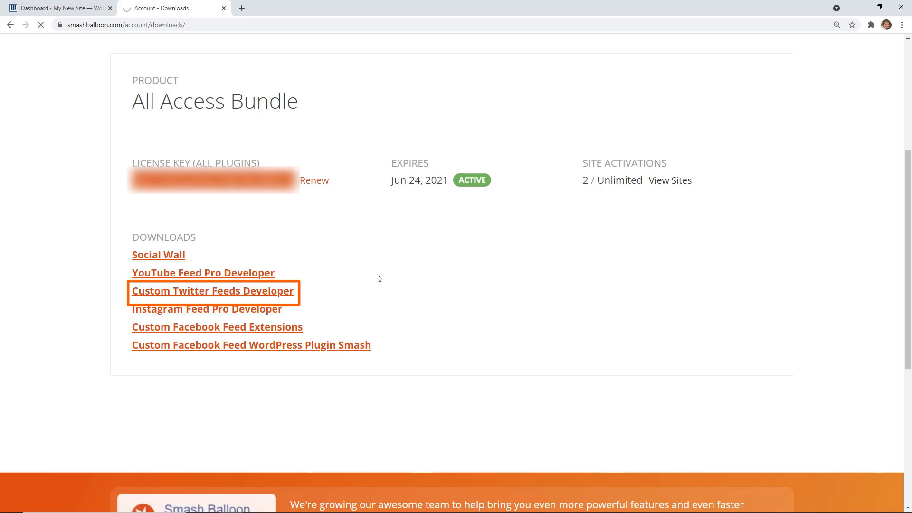
pyautogui.press('Return')
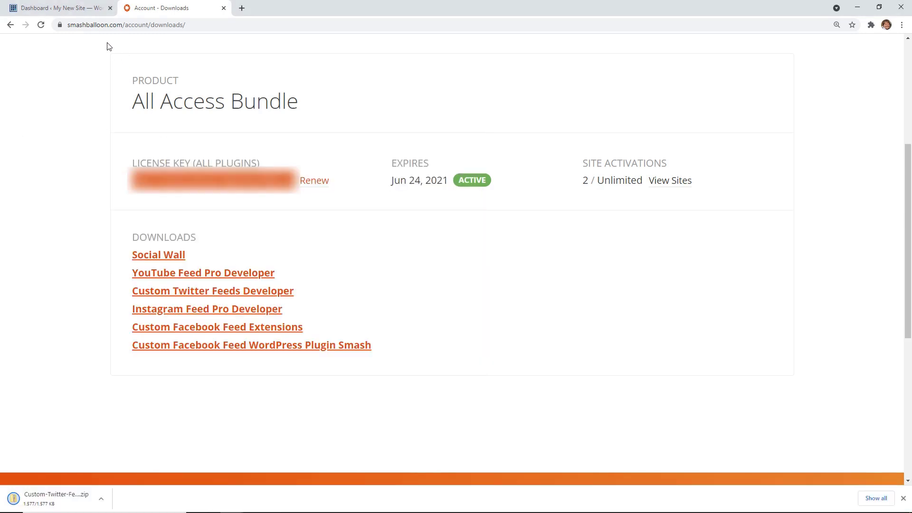
pyautogui.click(89, 10)
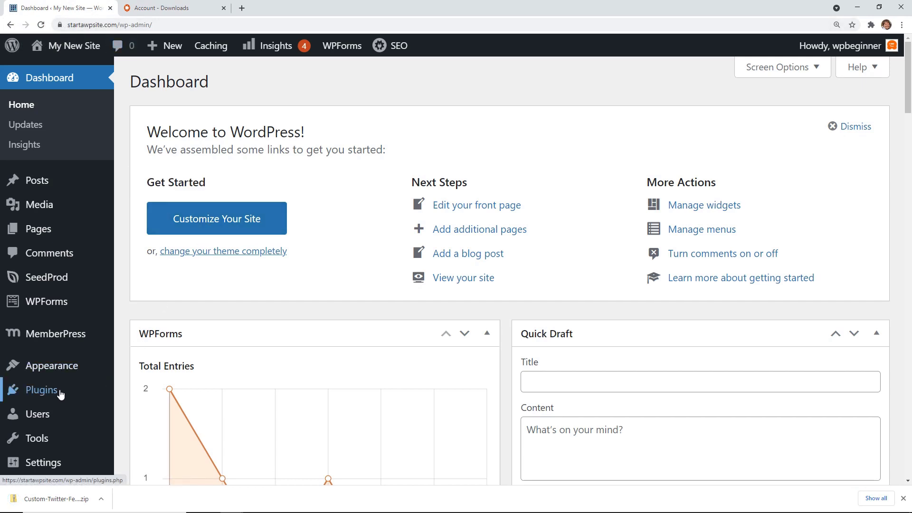
# Upload Custom-Twitter-Feeds-Pro-1.14-Developer.zip under Plugins > Add New, install it and activate it.
pyautogui.moveTo(60, 393)
pyautogui.click(151, 412)
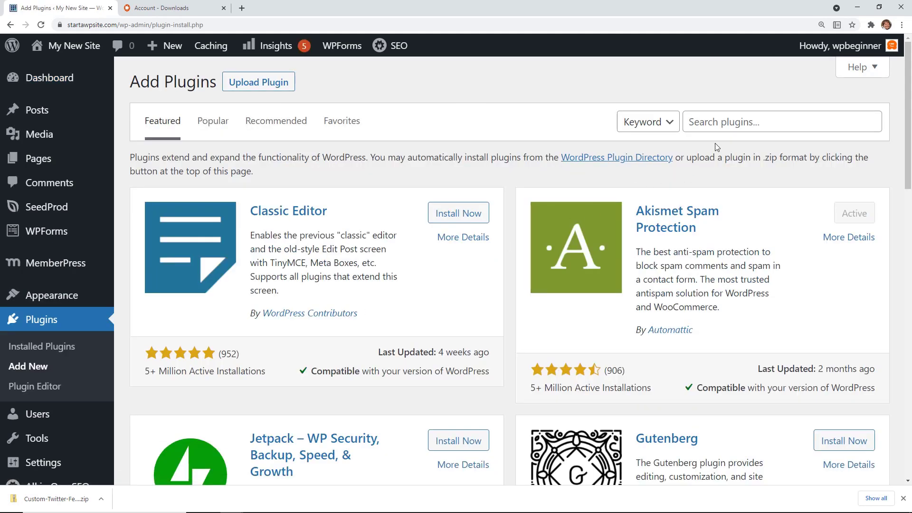
pyautogui.click(725, 128)
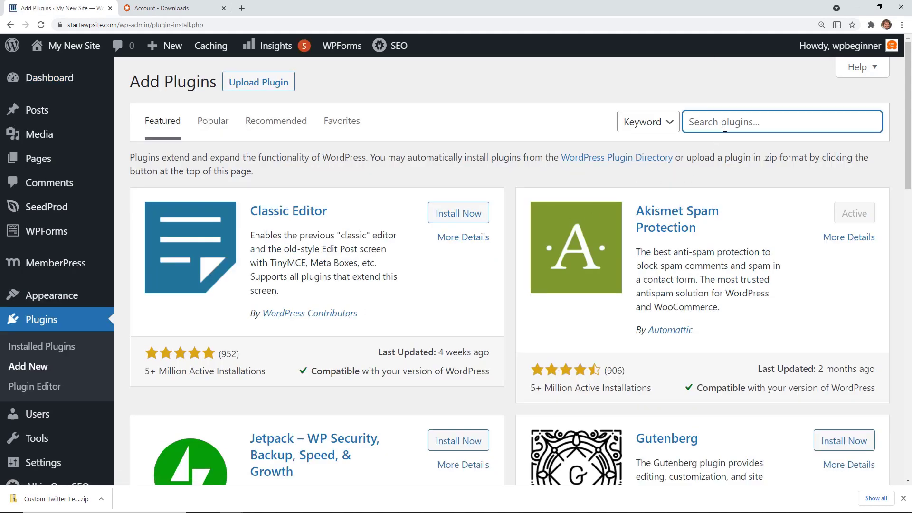
pyautogui.click(266, 89)
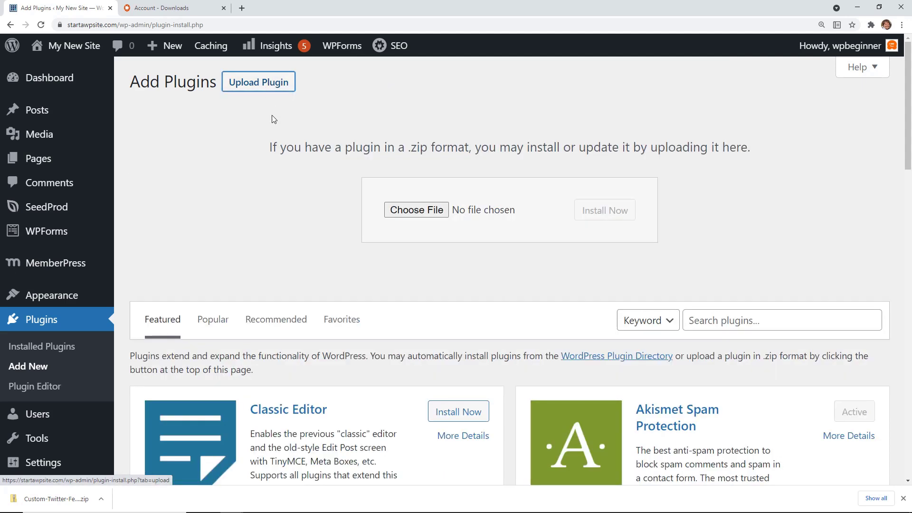
pyautogui.moveTo(59, 504); pyautogui.dragTo(417, 212)
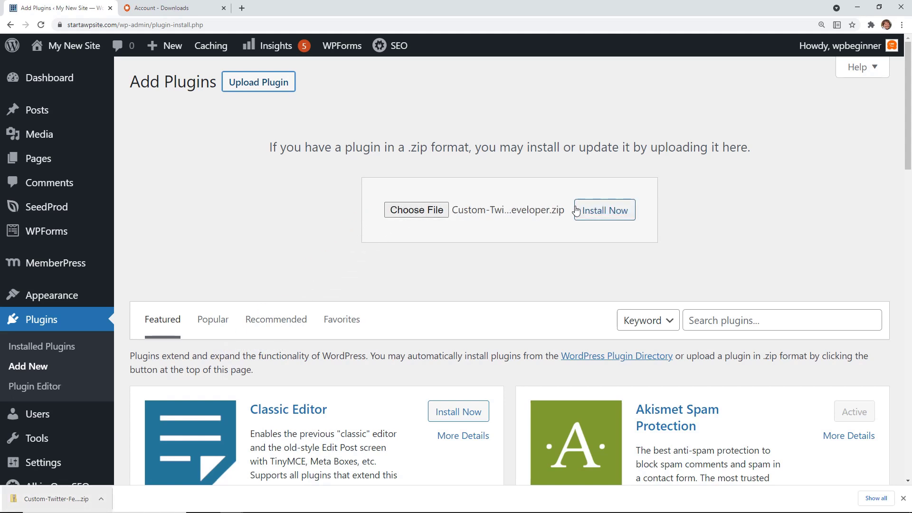
pyautogui.click(602, 213)
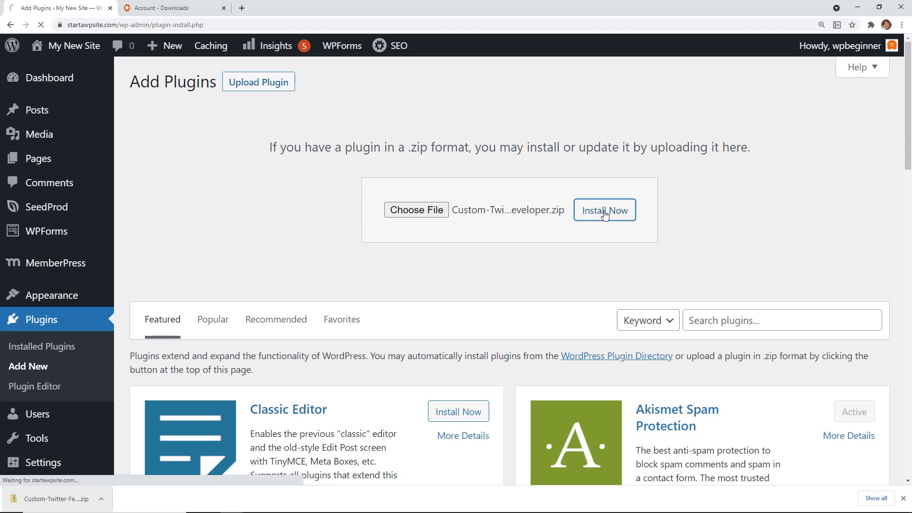
pyautogui.click(902, 498)
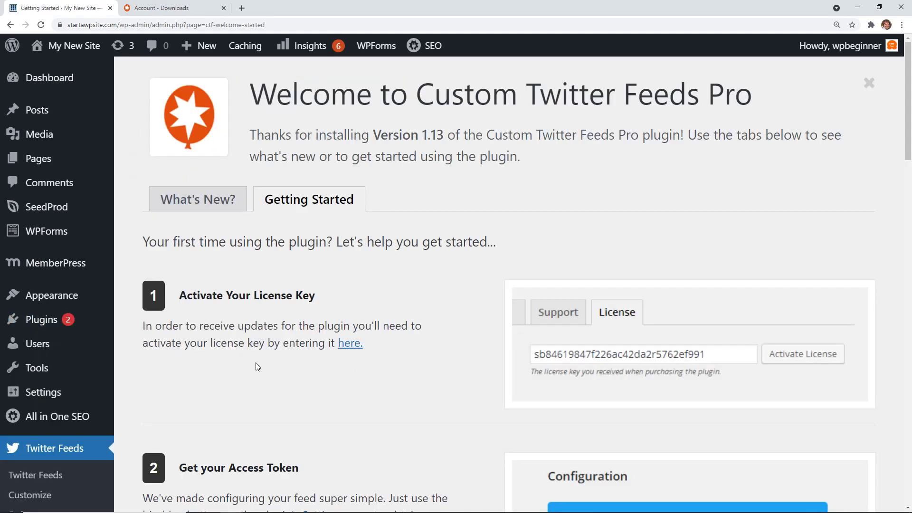
# Paste the license key into Twitter Feeds > License and activate it.
pyautogui.scroll(-3, 256, 363)
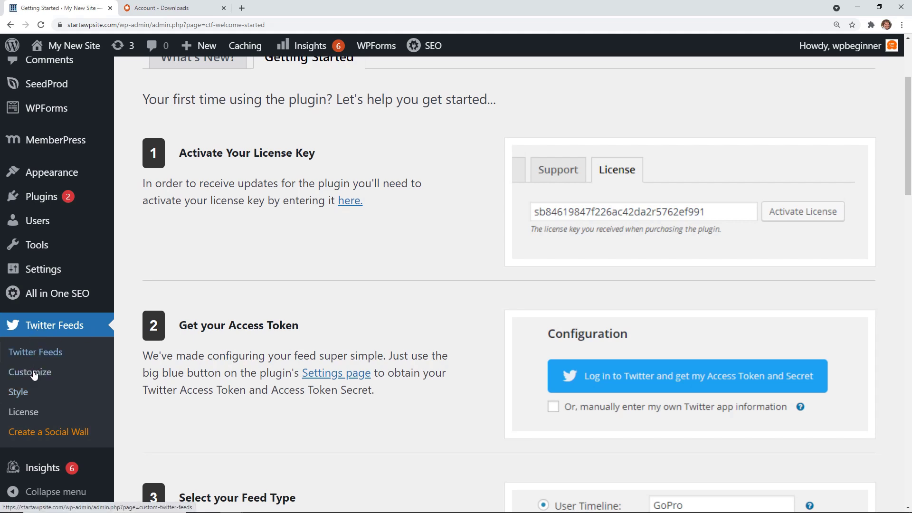
pyautogui.click(26, 415)
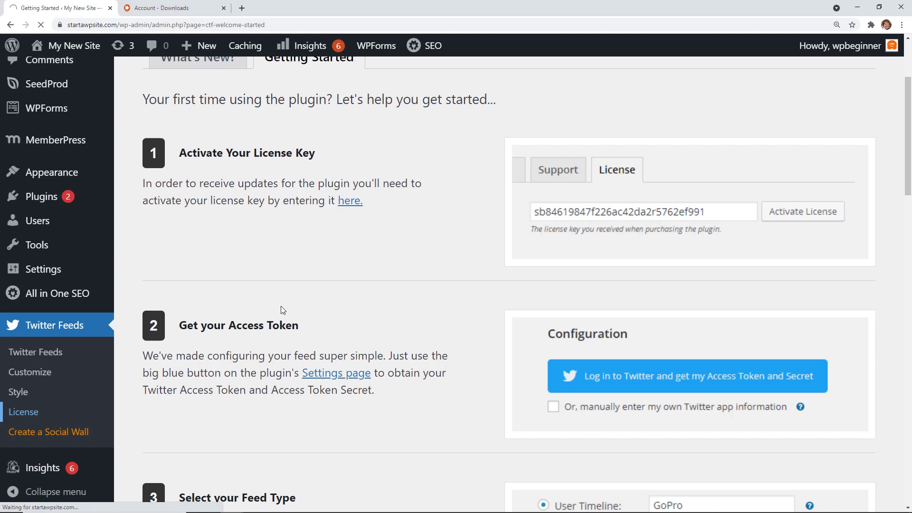
pyautogui.click(395, 187)
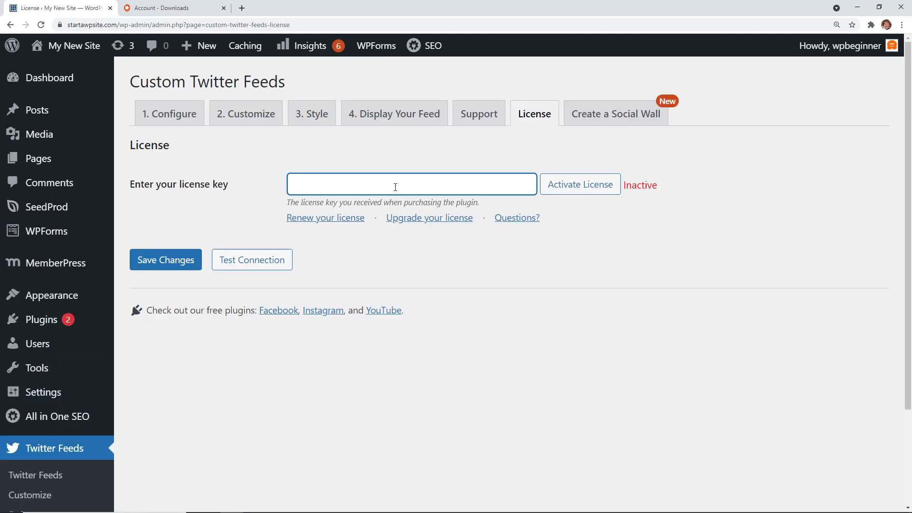
pyautogui.rightClick(395, 187)
pyautogui.click(417, 261)
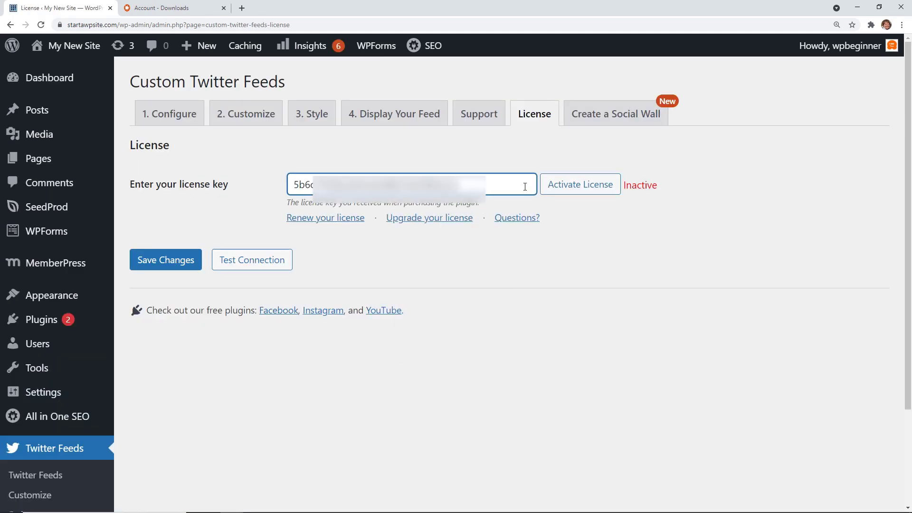
pyautogui.click(580, 192)
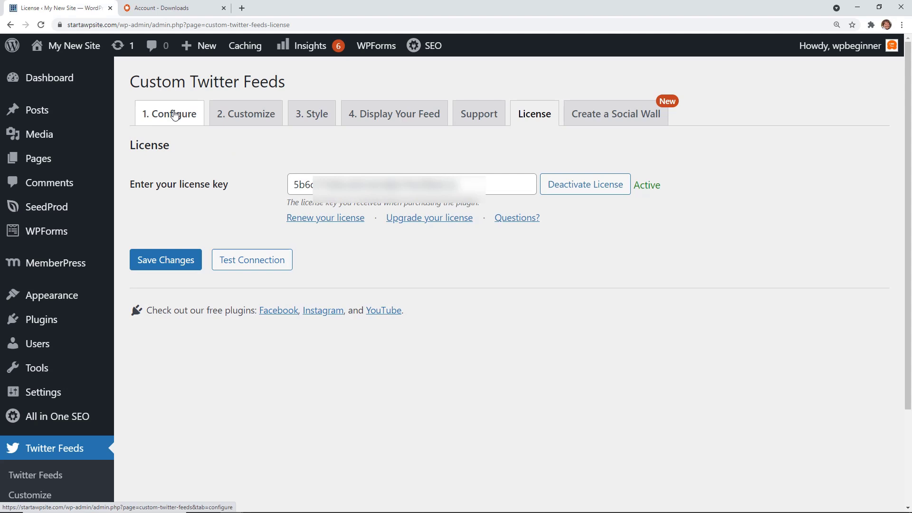
pyautogui.click(175, 115)
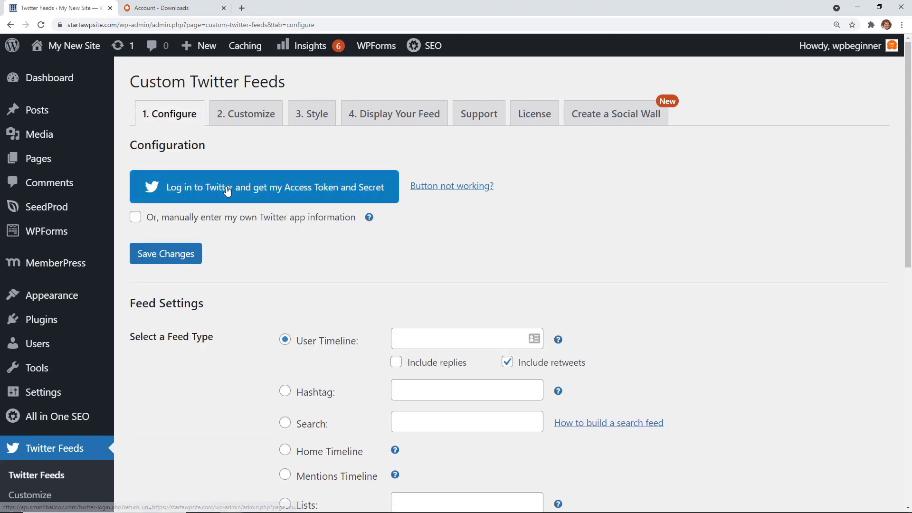
# Authorize the Twitter account and save the resulting access token and secret.
pyautogui.click(199, 188)
pyautogui.click(296, 155)
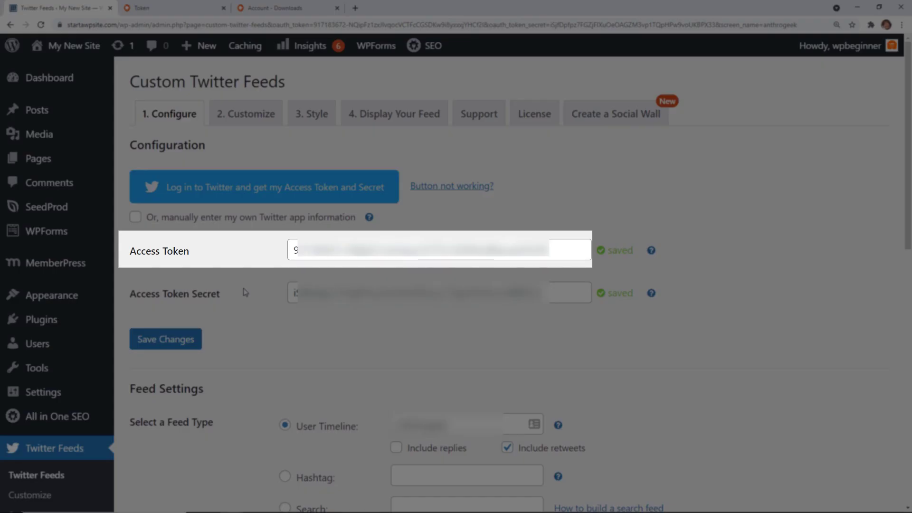
pyautogui.click(176, 343)
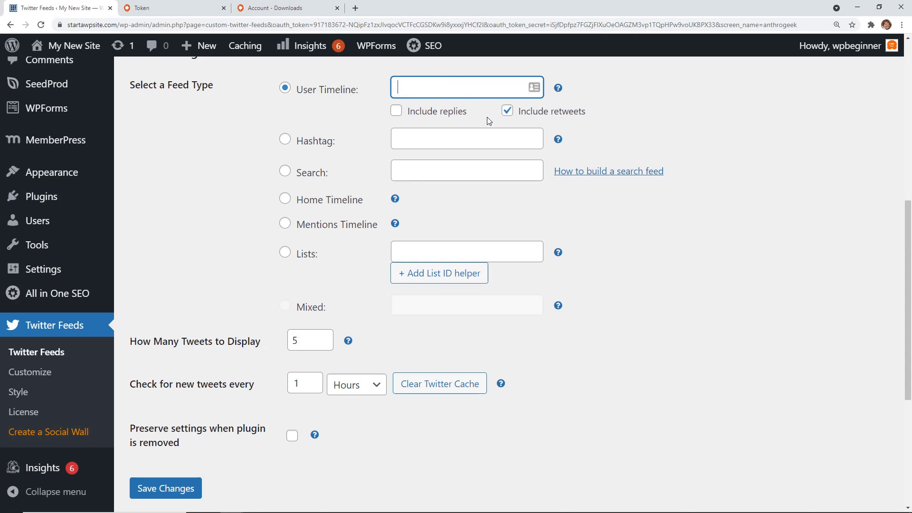
# Set the User Timeline feed to the wpbeginner handle and save the settings.
pyautogui.write('wpbeginner')
pyautogui.scroll(-2, 343, 432)
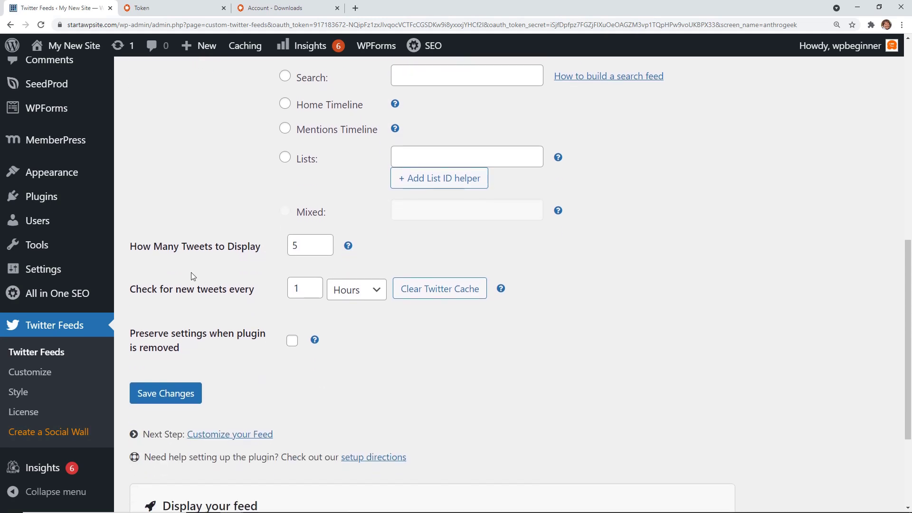
pyautogui.scroll(-1, 290, 380)
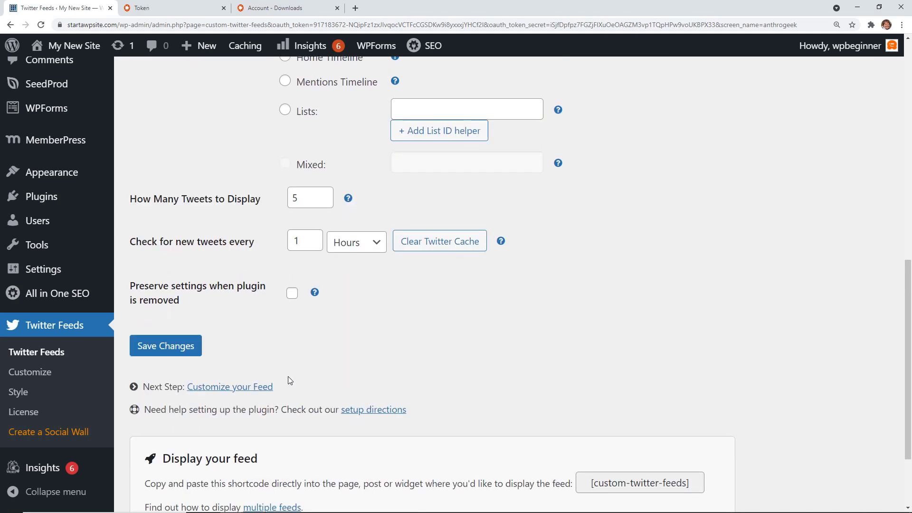
pyautogui.click(142, 346)
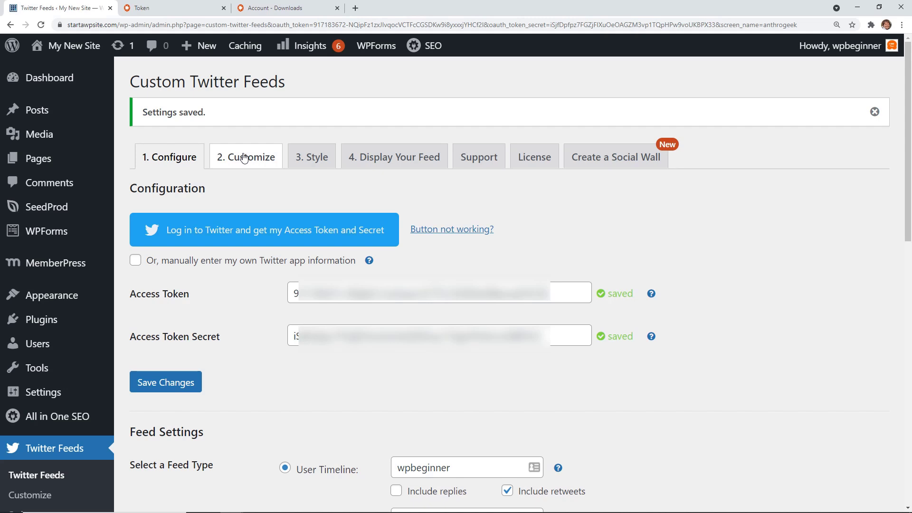
# Keep the full-width List layout with all tweet elements shown on the Customize tab, and save.
pyautogui.click(246, 159)
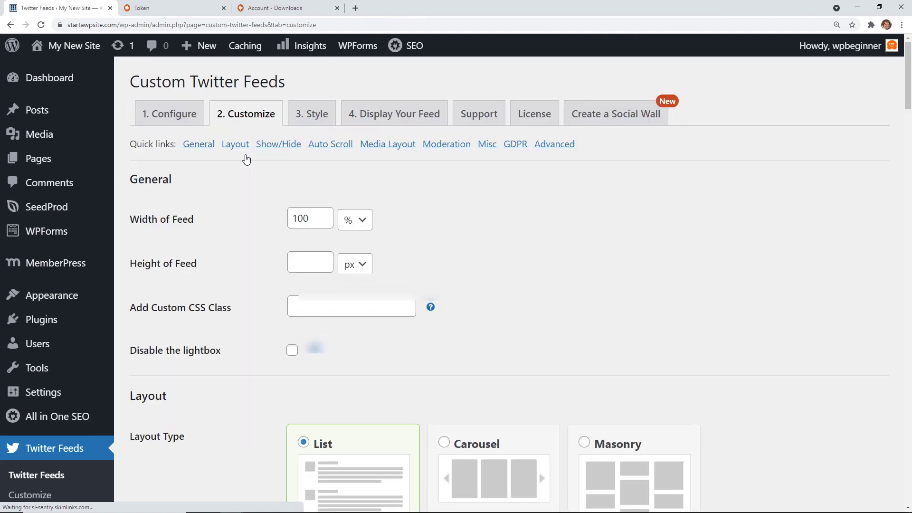
pyautogui.scroll(-4, 206, 364)
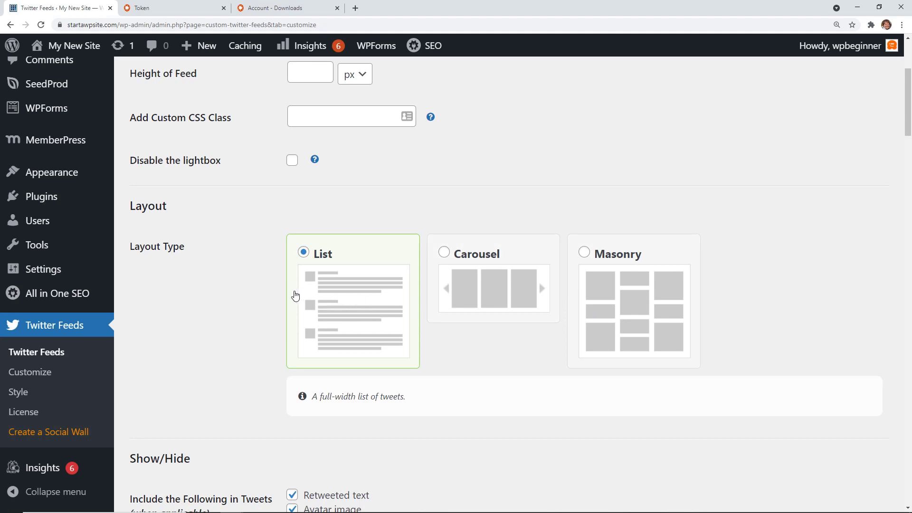
pyautogui.scroll(-2, 260, 289)
pyautogui.scroll(-4, 260, 289)
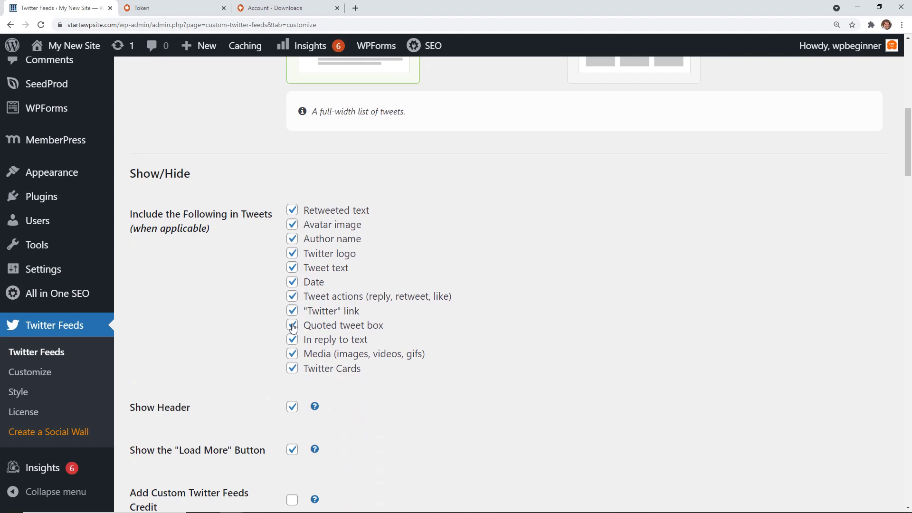
pyautogui.scroll(-5, 283, 350)
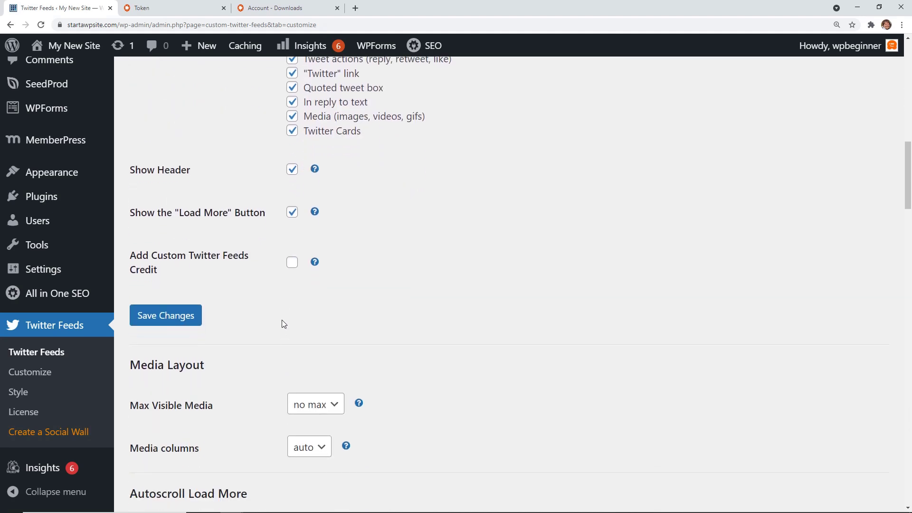
pyautogui.scroll(-2, 265, 302)
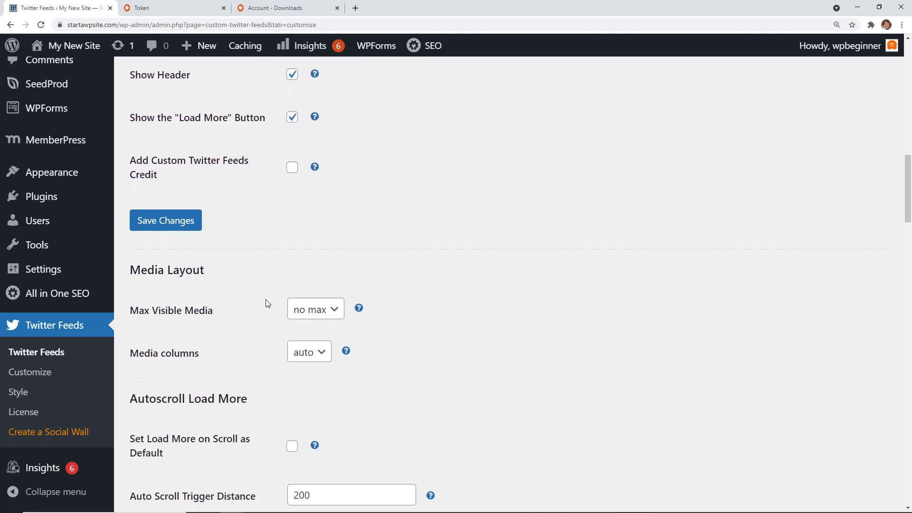
pyautogui.click(179, 223)
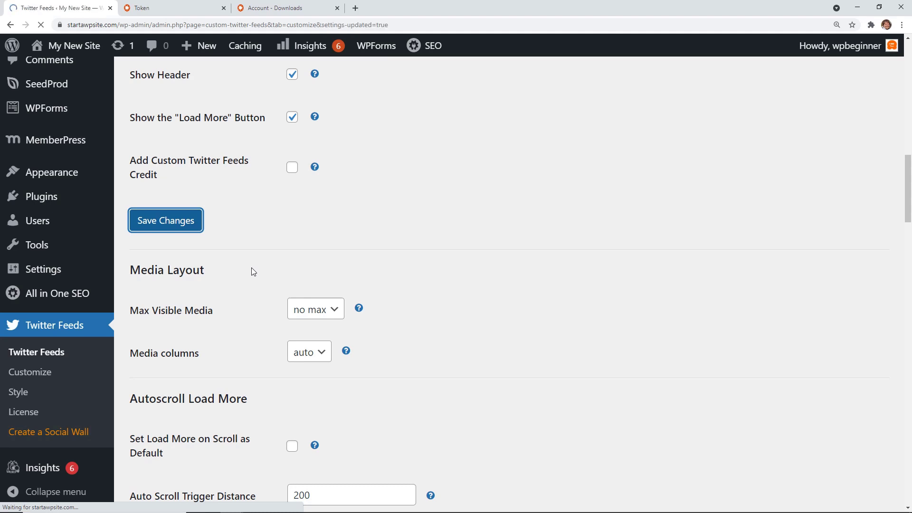
pyautogui.click(309, 160)
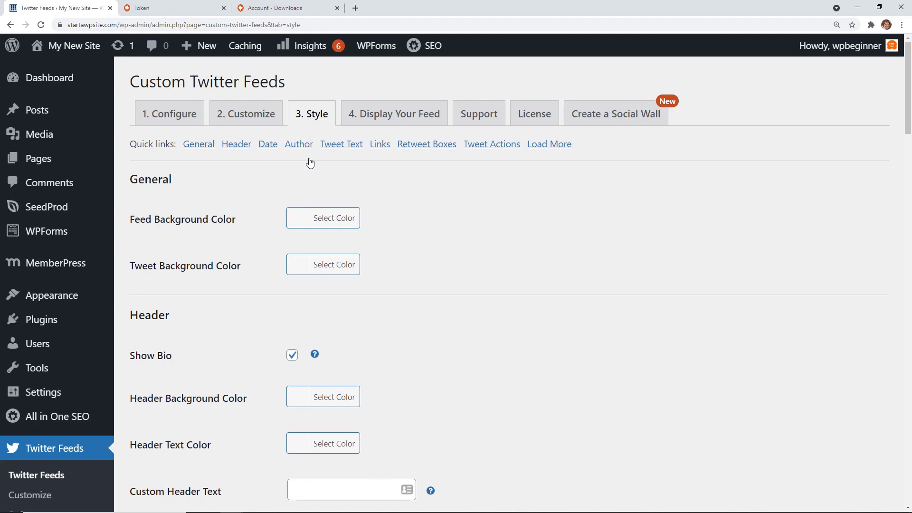
# Scroll through the Style tab's background, header and text colour settings.
pyautogui.scroll(-1, 266, 217)
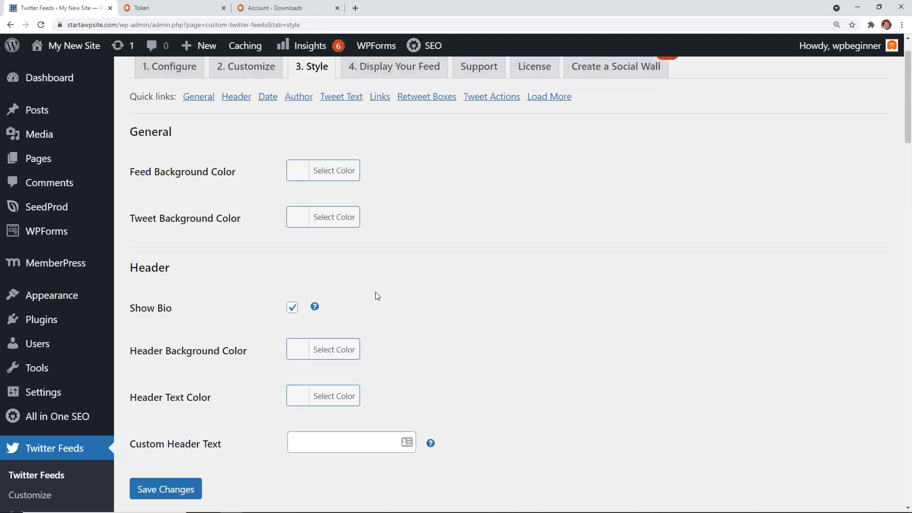
pyautogui.scroll(1, 273, 286)
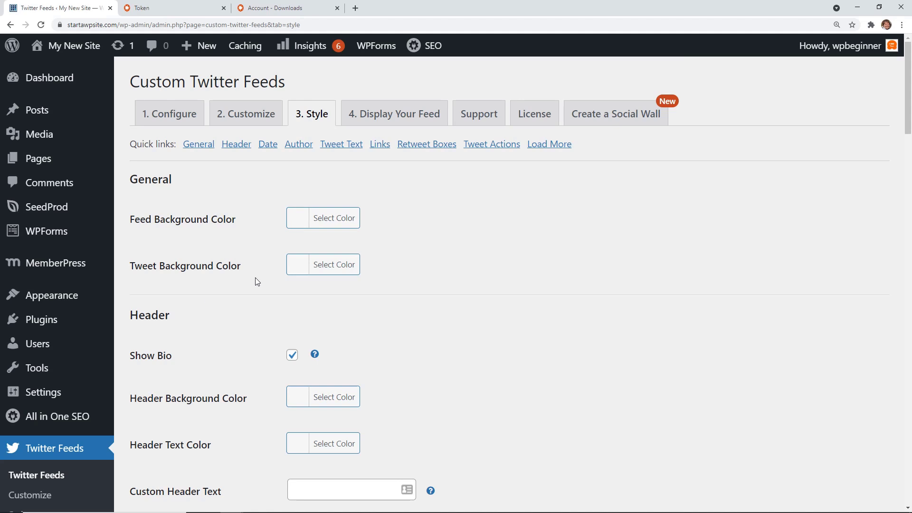
# Copy the [custom-twitter-feeds] shortcode from Display Your Feed and review its options table.
pyautogui.click(392, 120)
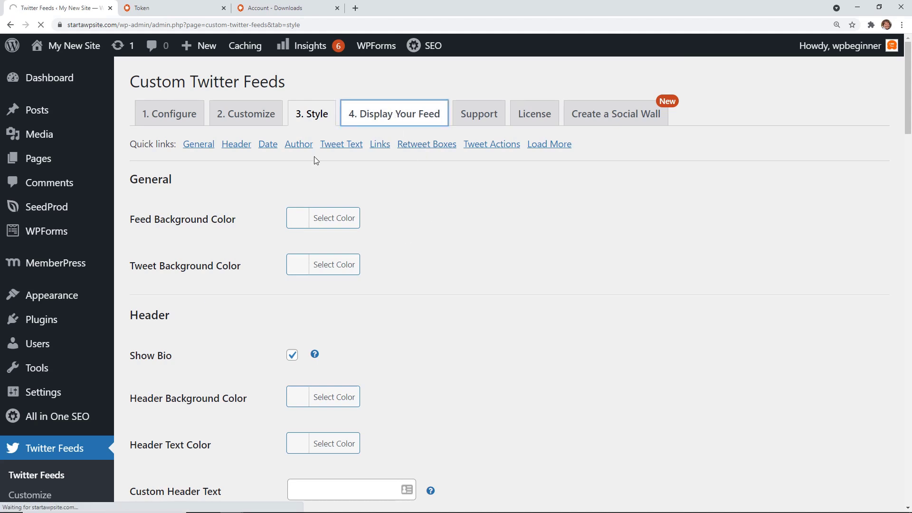
pyautogui.scroll(-1, 250, 223)
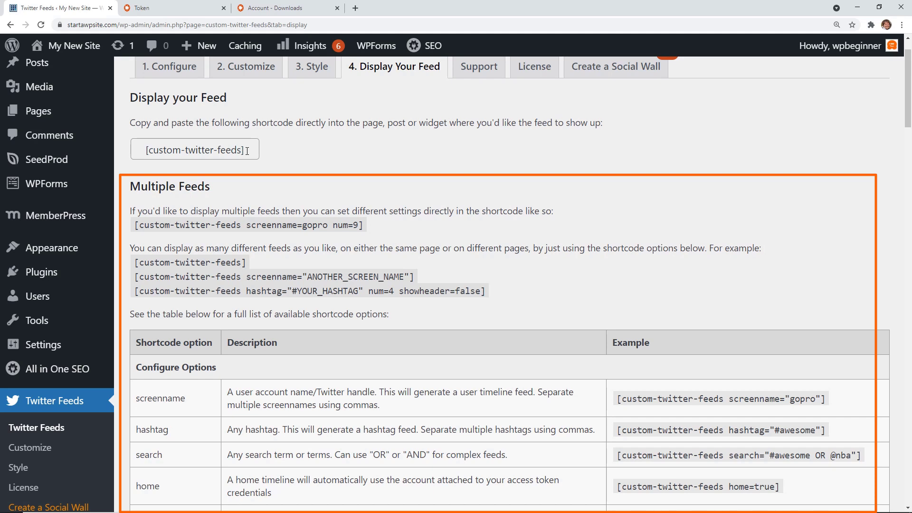
pyautogui.moveTo(244, 150); pyautogui.dragTo(143, 148)
pyautogui.hotkey('ctrl', 'c')
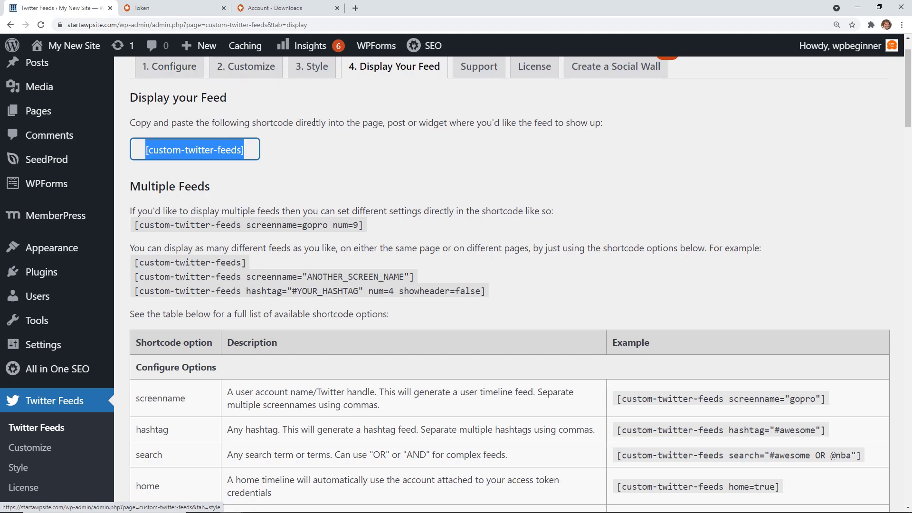
pyautogui.scroll(-3, 321, 134)
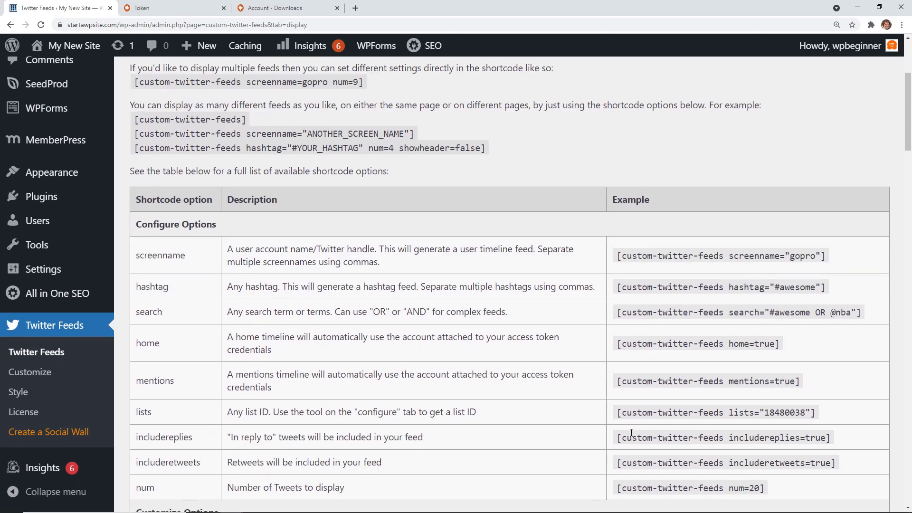
pyautogui.scroll(-3, 625, 378)
pyautogui.scroll(3, 632, 436)
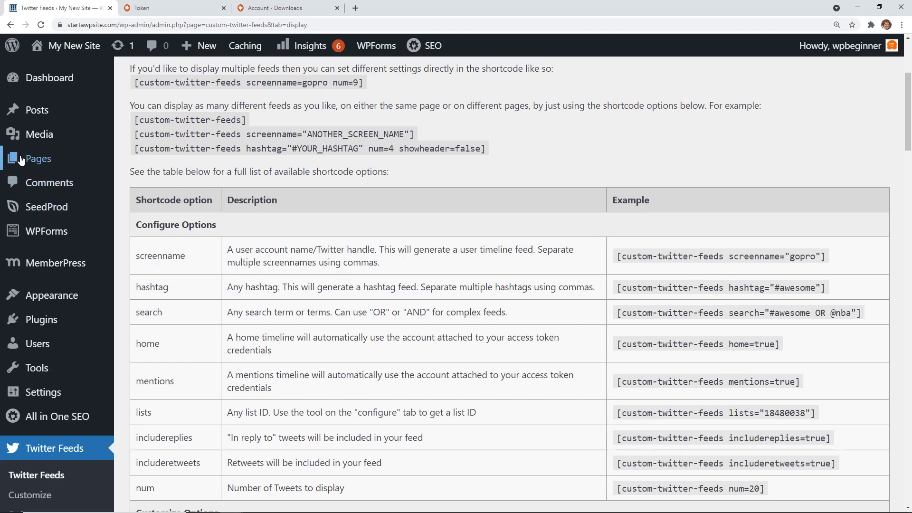
# Find the Home page in the Pages list and open it in the block editor.
pyautogui.click(36, 163)
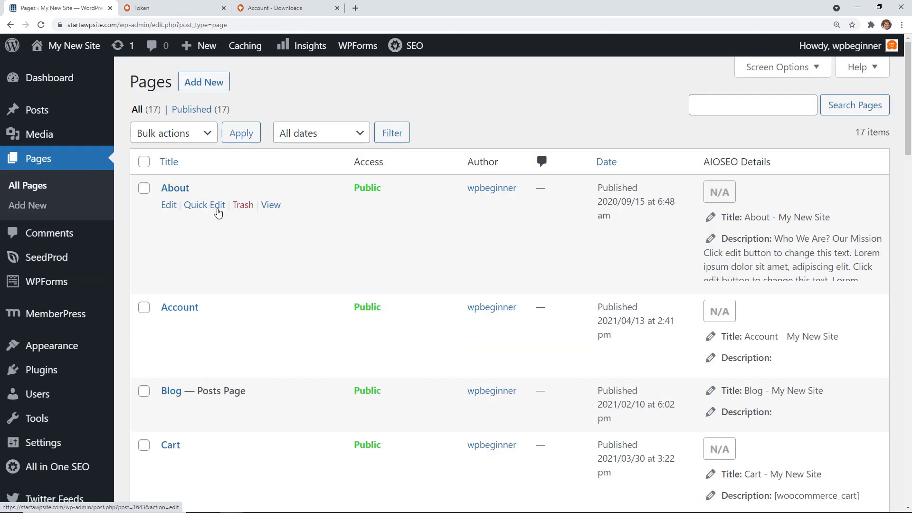
pyautogui.scroll(-10, 226, 330)
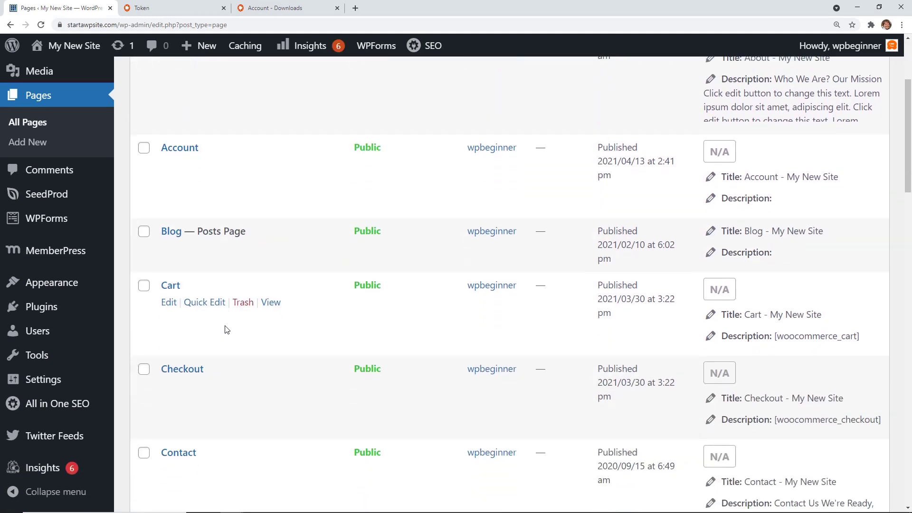
pyautogui.click(169, 273)
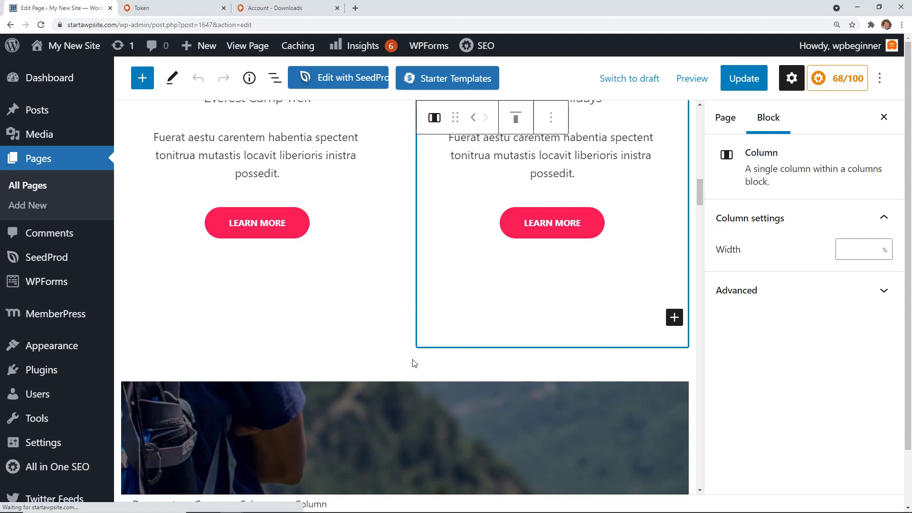
# Insert a Shortcode block holding [custom-twitter-feeds] below the two-column group and update the page.
pyautogui.click(414, 365)
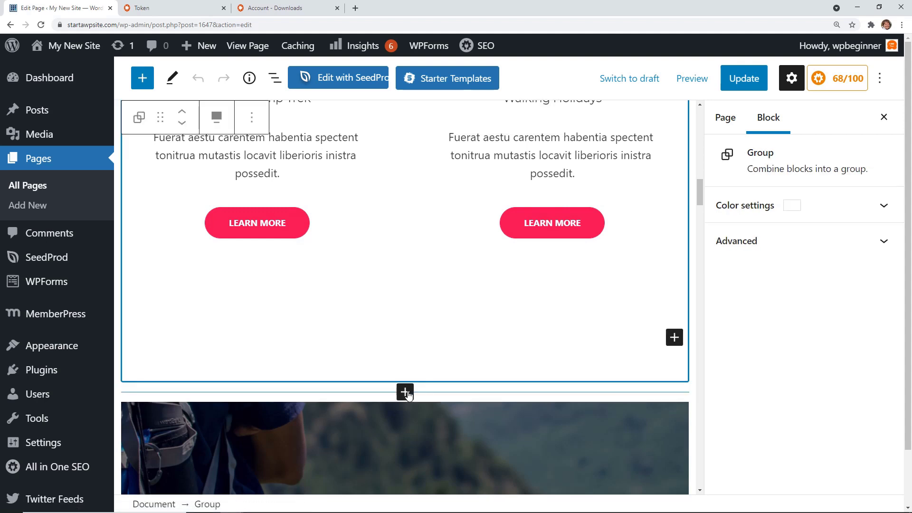
pyautogui.click(406, 393)
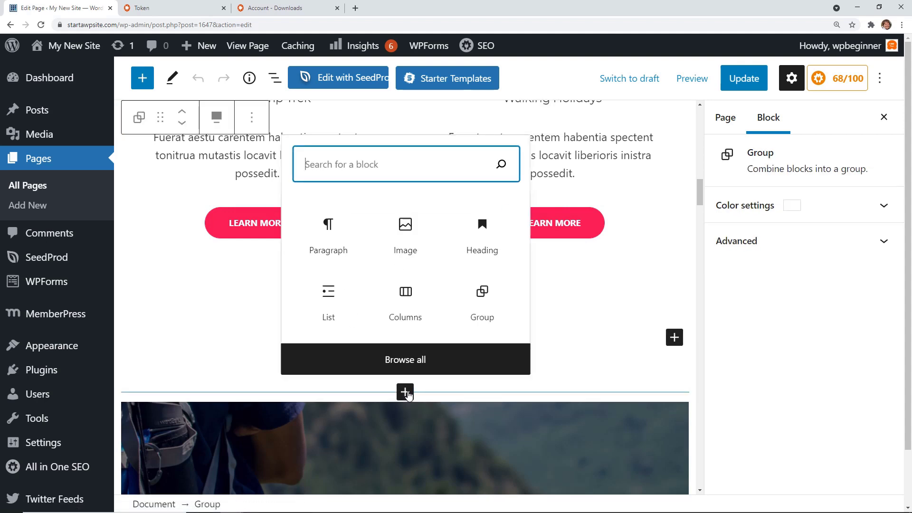
pyautogui.write('sho')
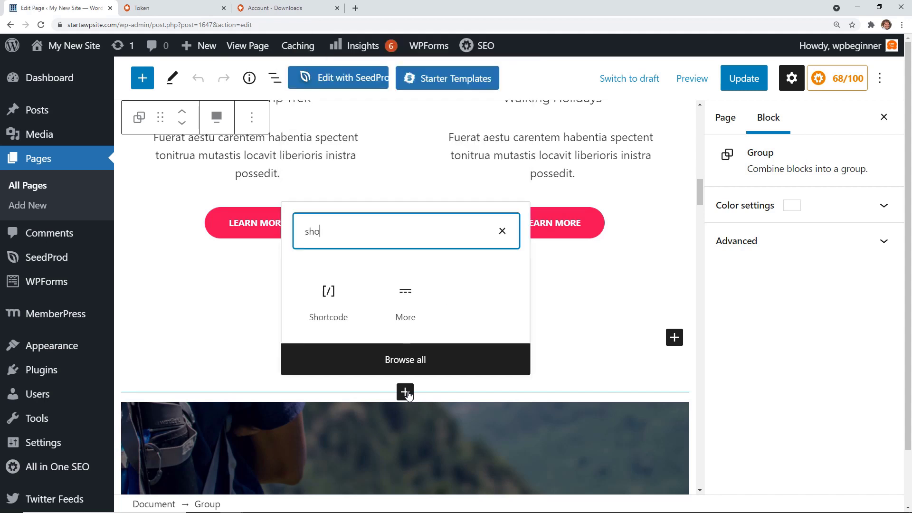
pyautogui.click(340, 309)
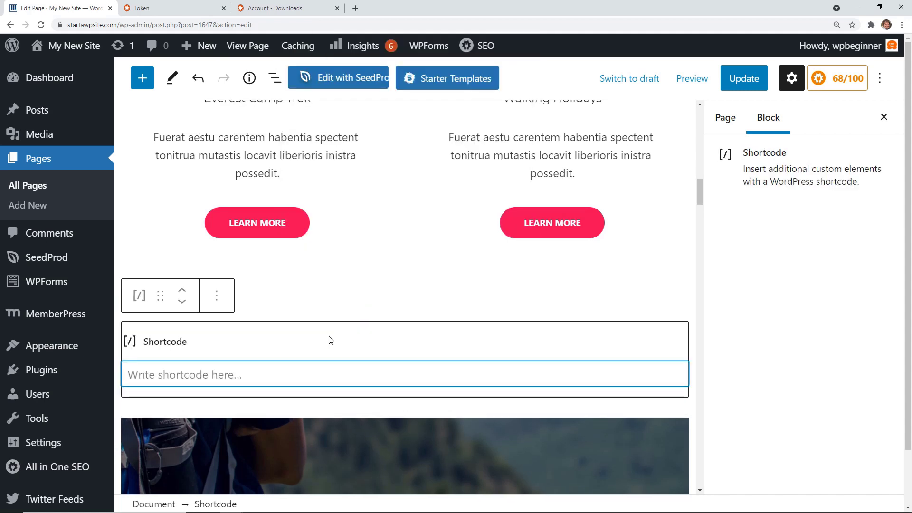
pyautogui.rightClick(303, 375)
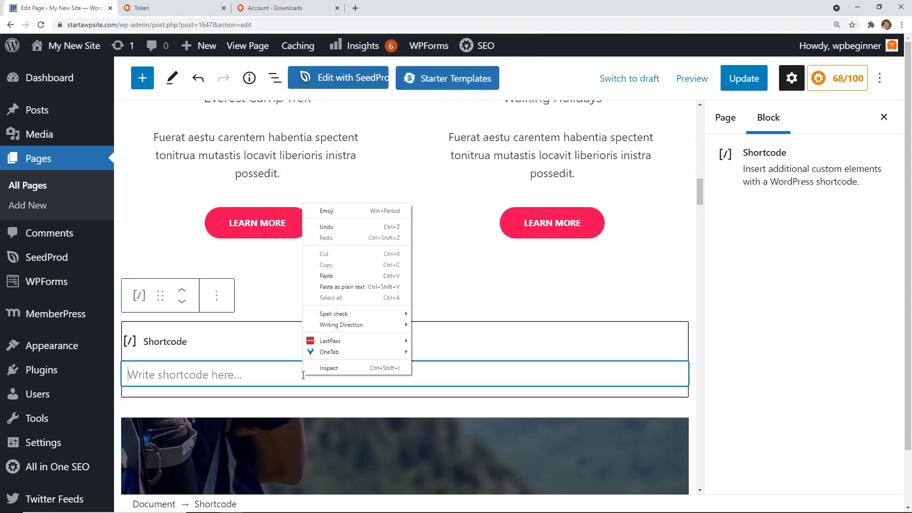
pyautogui.click(337, 276)
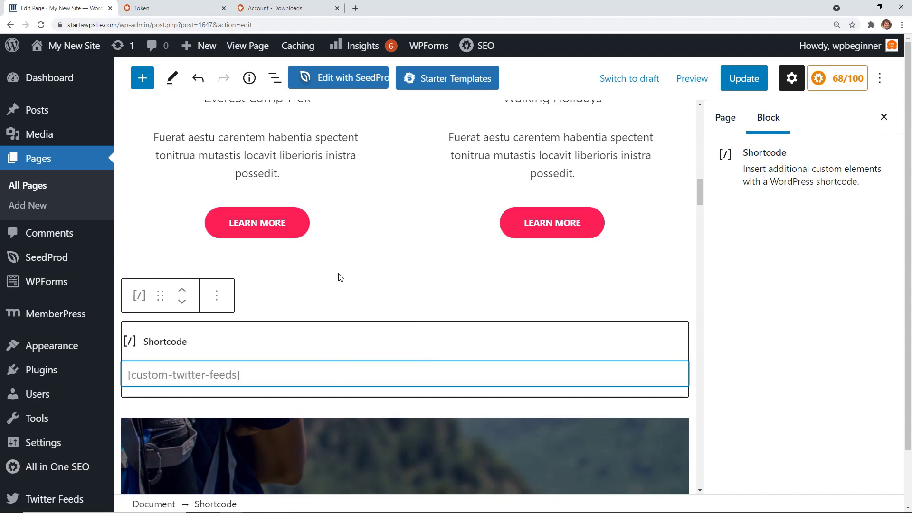
pyautogui.click(744, 77)
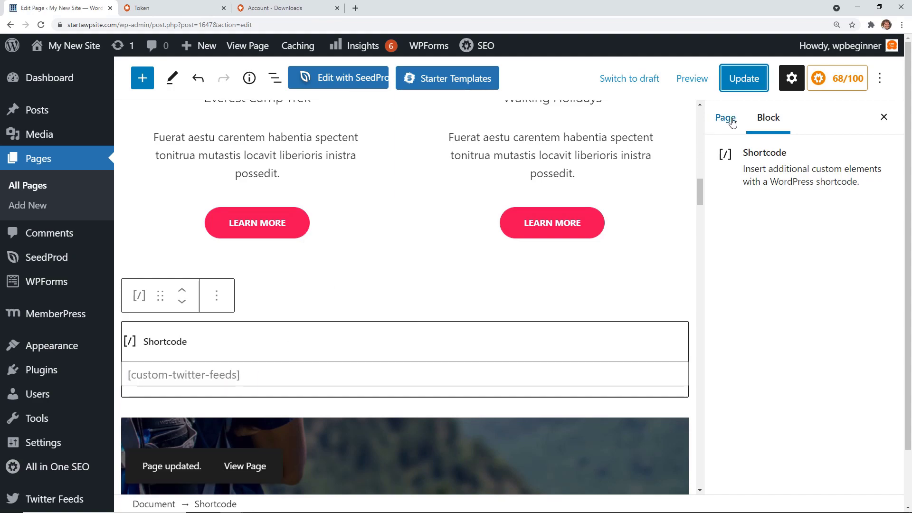
pyautogui.click(734, 124)
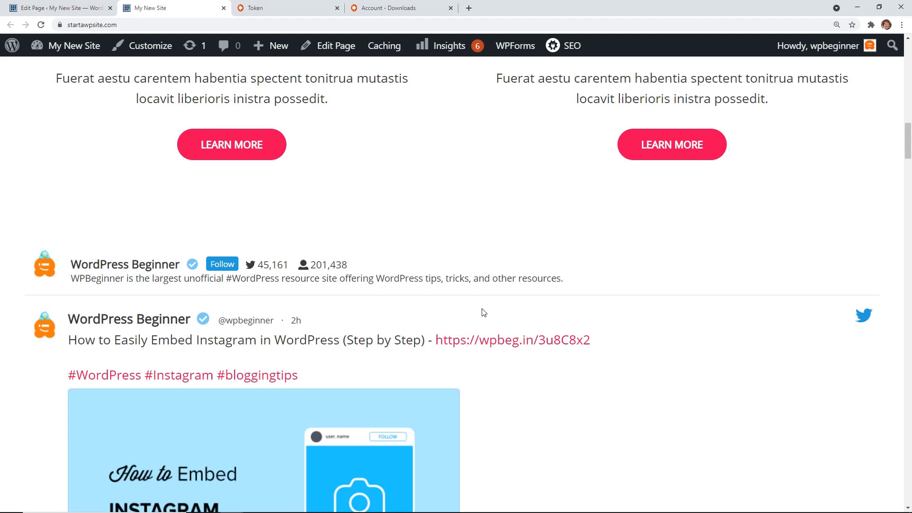
# Scroll the live front page to check the WordPress Beginner Twitter feed and its Load More link.
pyautogui.scroll(-3, 484, 312)
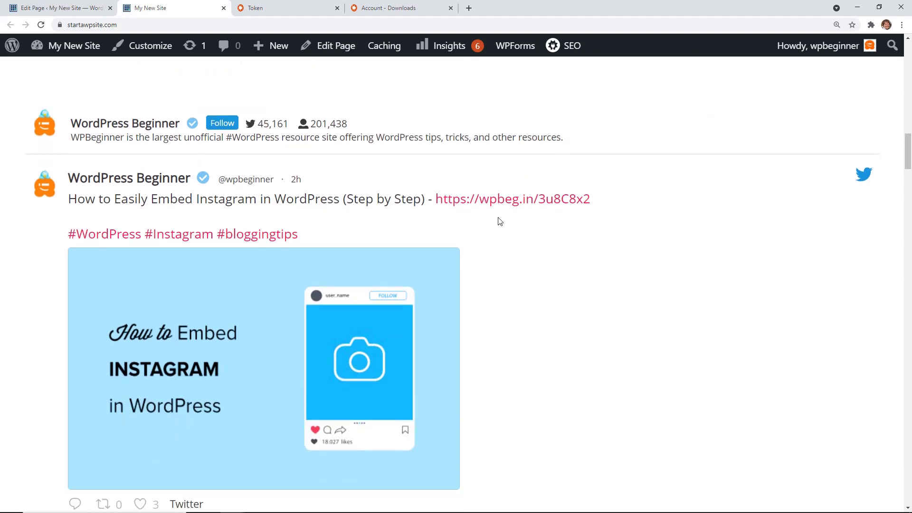
pyautogui.scroll(-9, 497, 220)
pyautogui.scroll(-4, 544, 309)
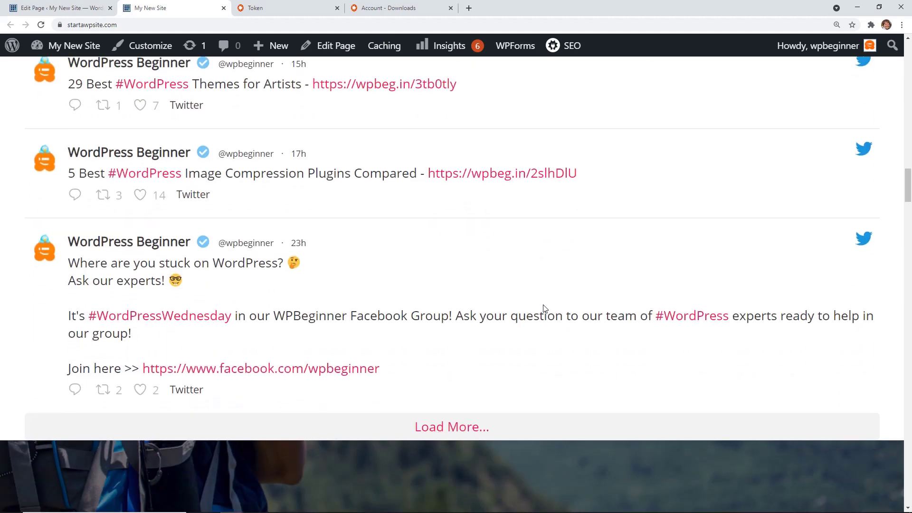
pyautogui.scroll(1, 541, 314)
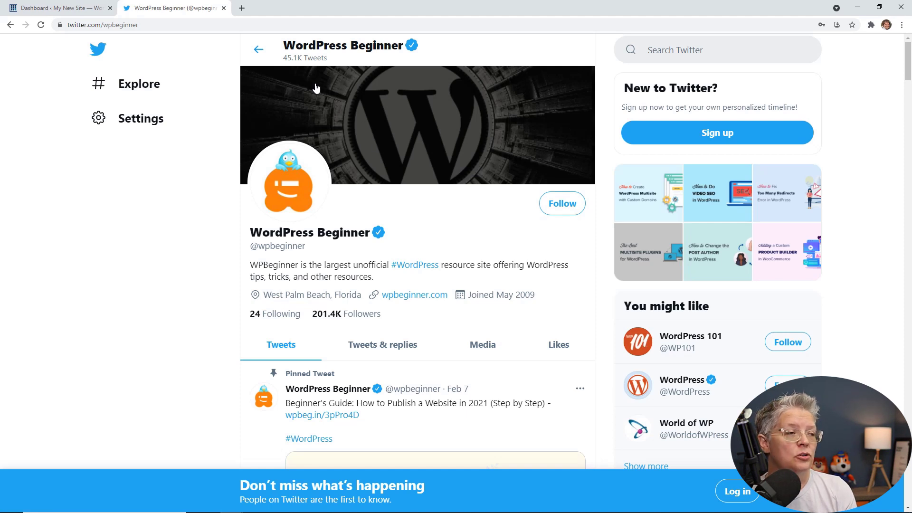
# Copy the Twitter profile URL and return to the WordPress Dashboard tab.
pyautogui.click(356, 25)
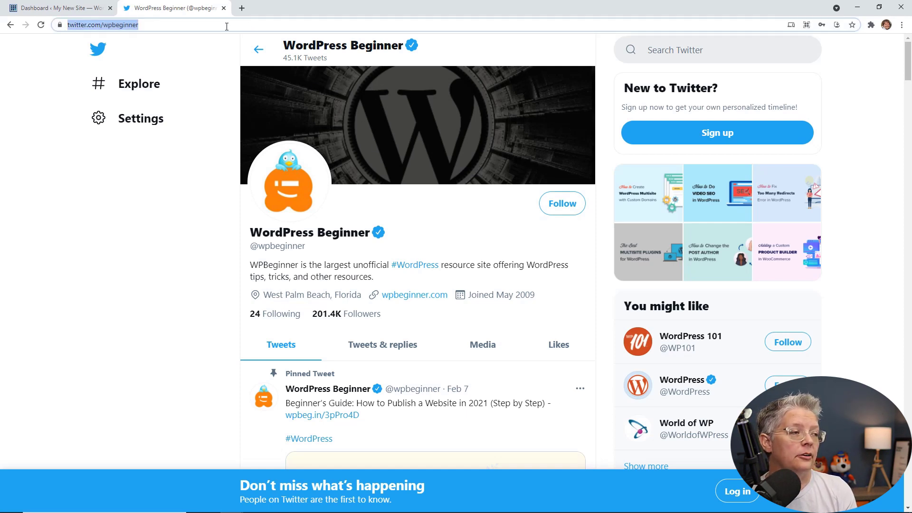
pyautogui.rightClick(140, 24)
pyautogui.click(171, 88)
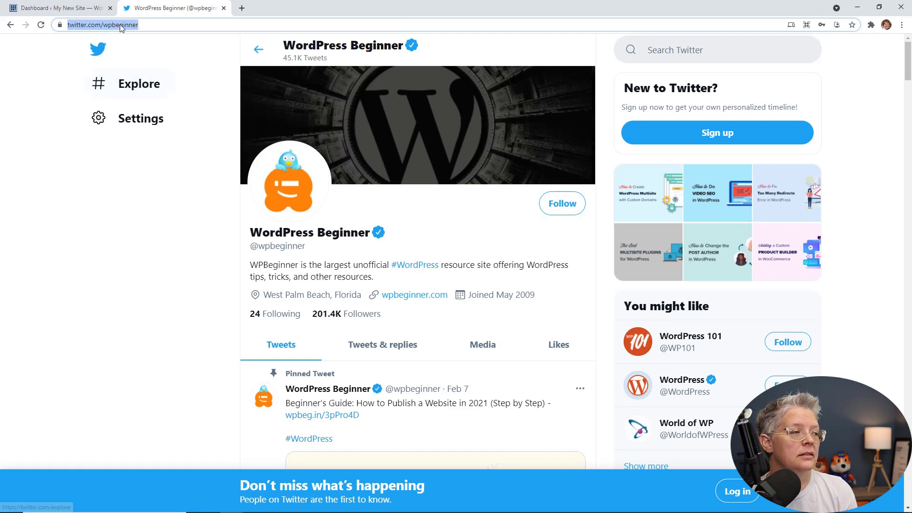
pyautogui.click(84, 8)
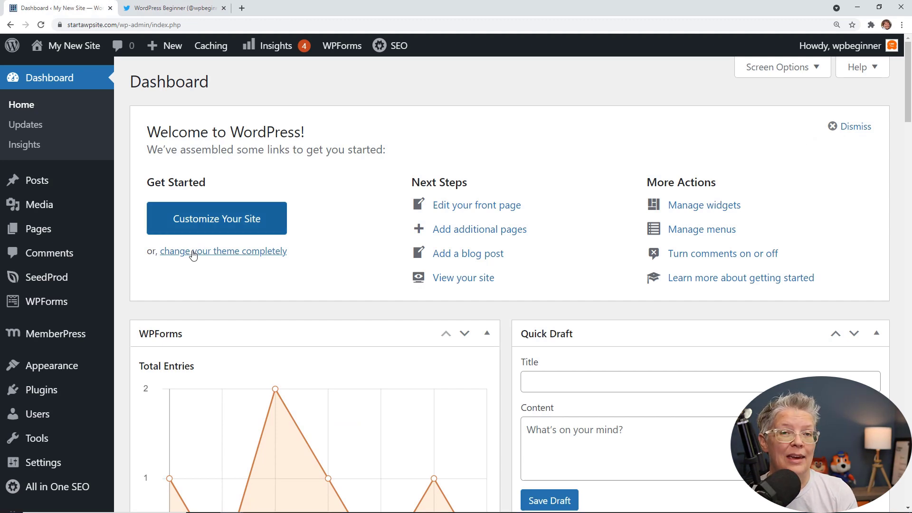
# Add a Text widget to Footer Bar Section 1 on the Widgets page.
pyautogui.moveTo(40, 370)
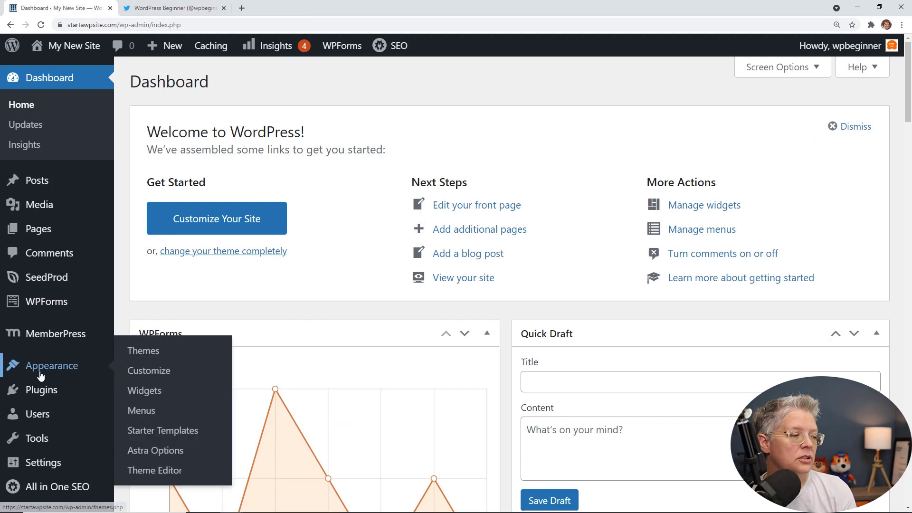
pyautogui.click(139, 391)
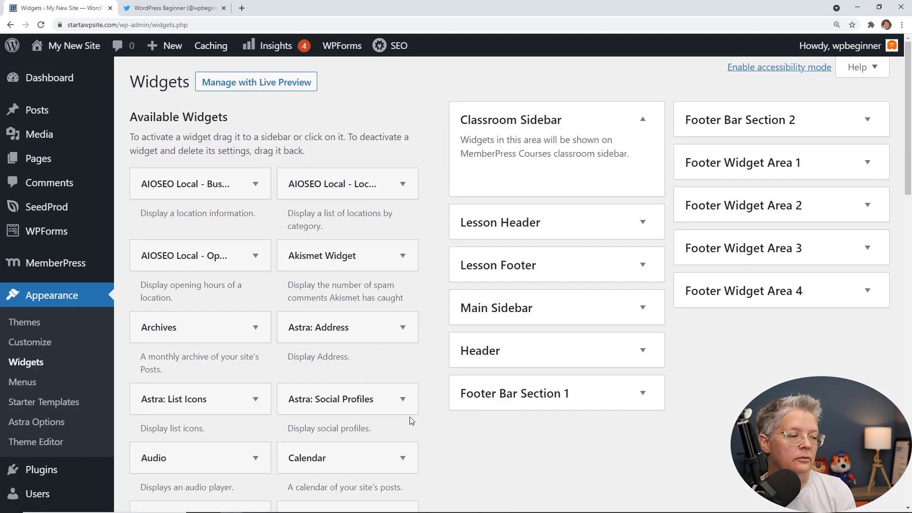
pyautogui.scroll(-15, 411, 421)
pyautogui.moveTo(149, 342); pyautogui.dragTo(526, 159)
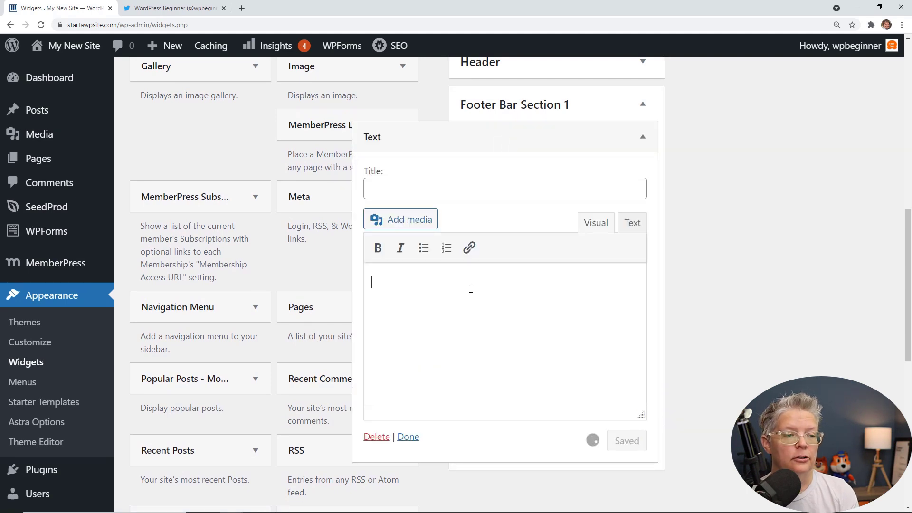
# Paste the Twitter profile URL into the Text widget, save it, and open the live site in a new tab.
pyautogui.rightClick(471, 288)
pyautogui.click(499, 363)
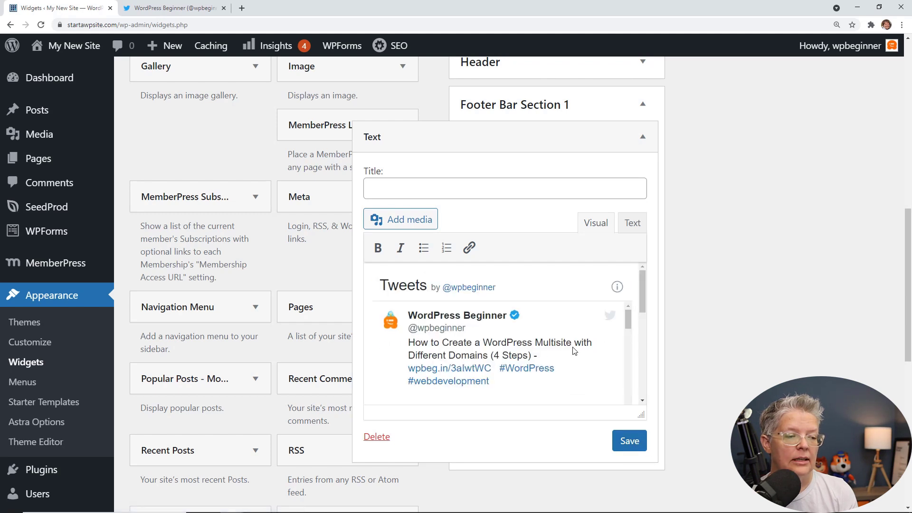
pyautogui.scroll(-5, 637, 345)
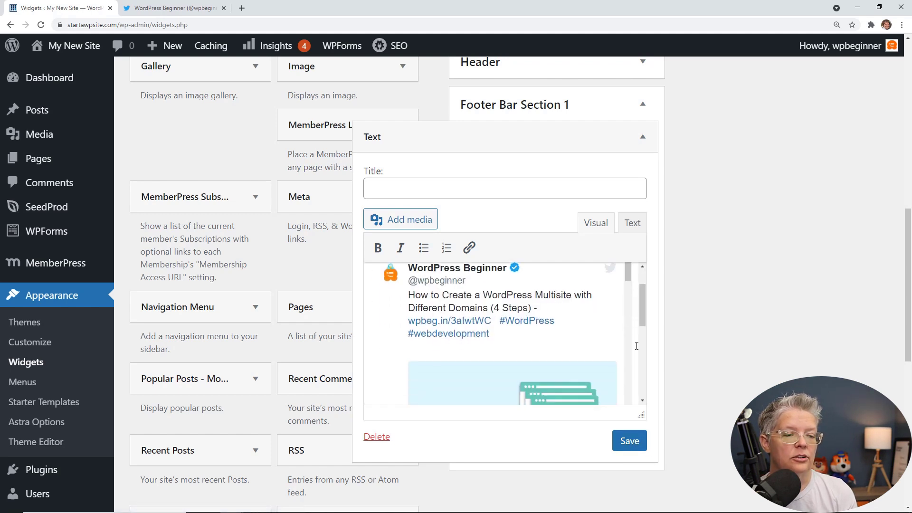
pyautogui.scroll(-5, 637, 345)
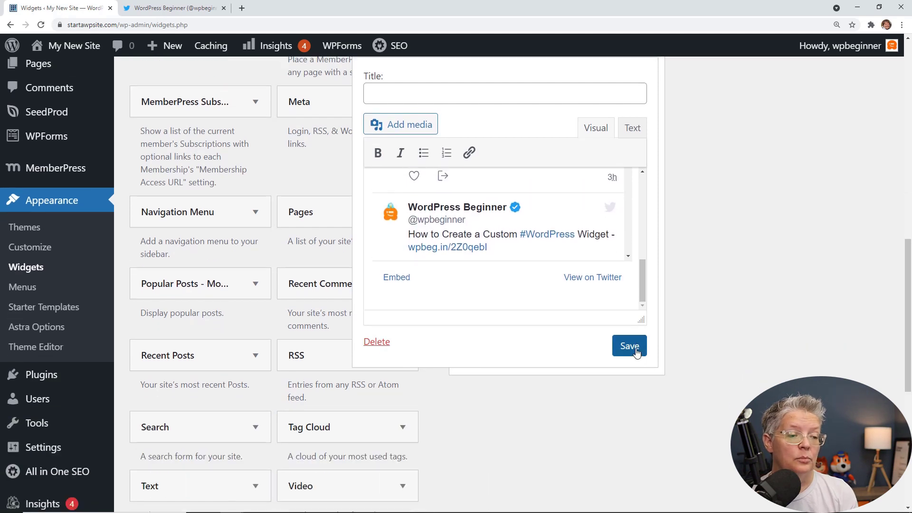
pyautogui.click(637, 349)
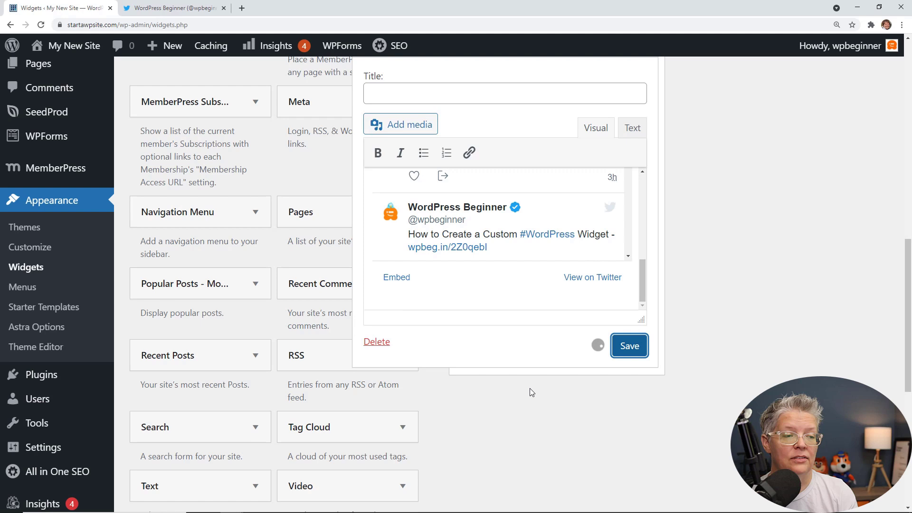
pyautogui.rightClick(47, 69)
pyautogui.click(90, 77)
pyautogui.click(155, 14)
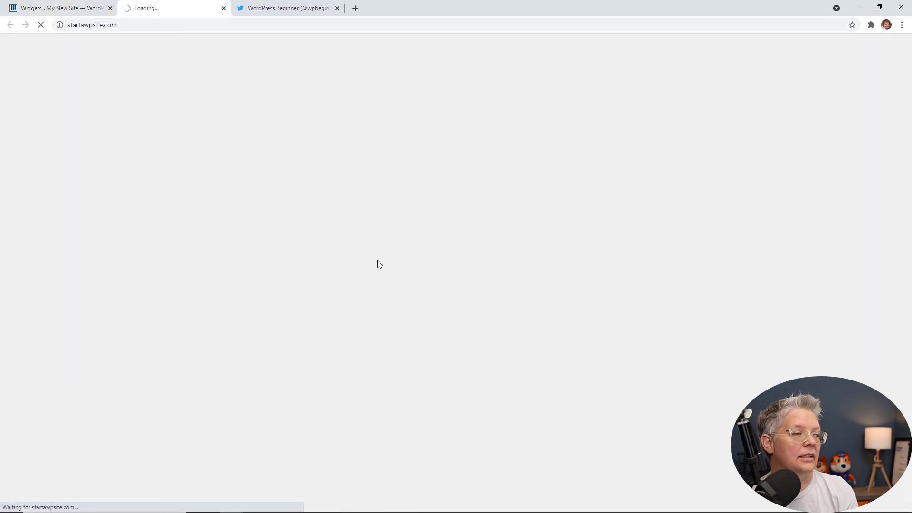
pyautogui.scroll(-2, 164, 261)
pyautogui.scroll(-7, 165, 266)
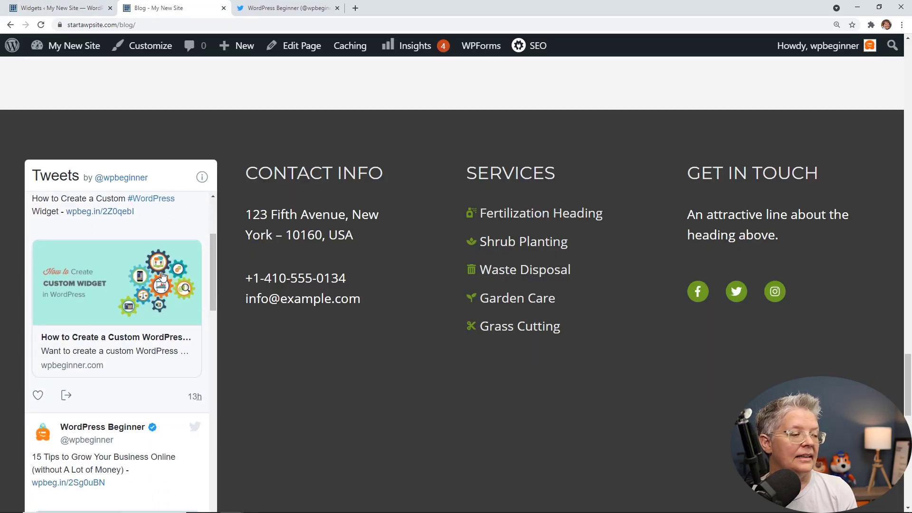
pyautogui.scroll(-8, 175, 304)
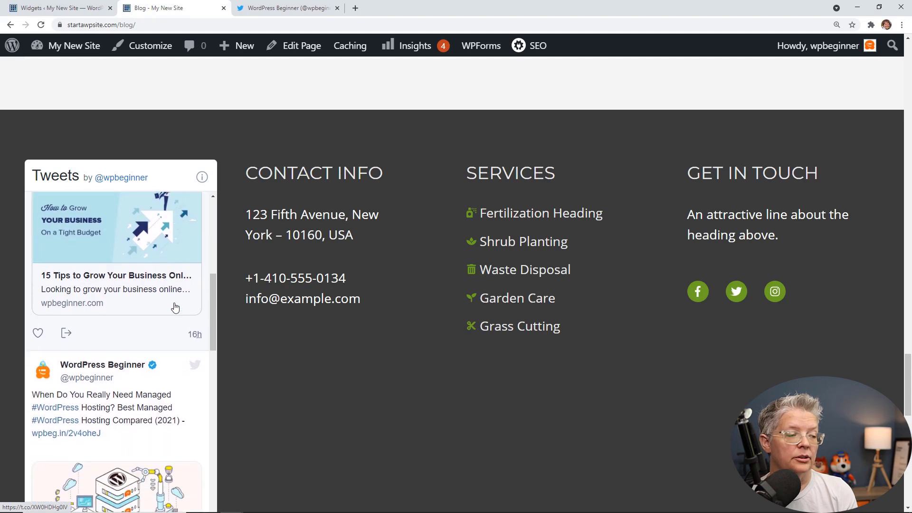
pyautogui.scroll(-7, 176, 306)
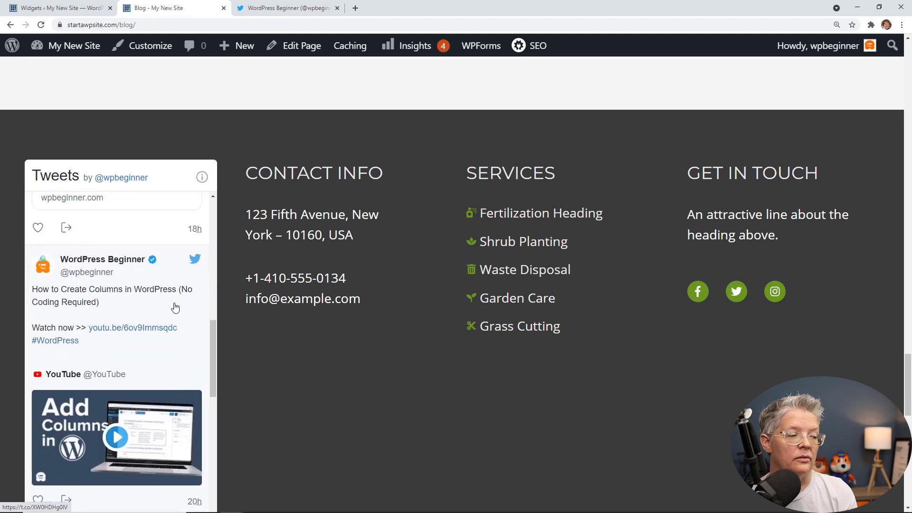
pyautogui.scroll(4, 258, 362)
pyautogui.scroll(-2, 258, 362)
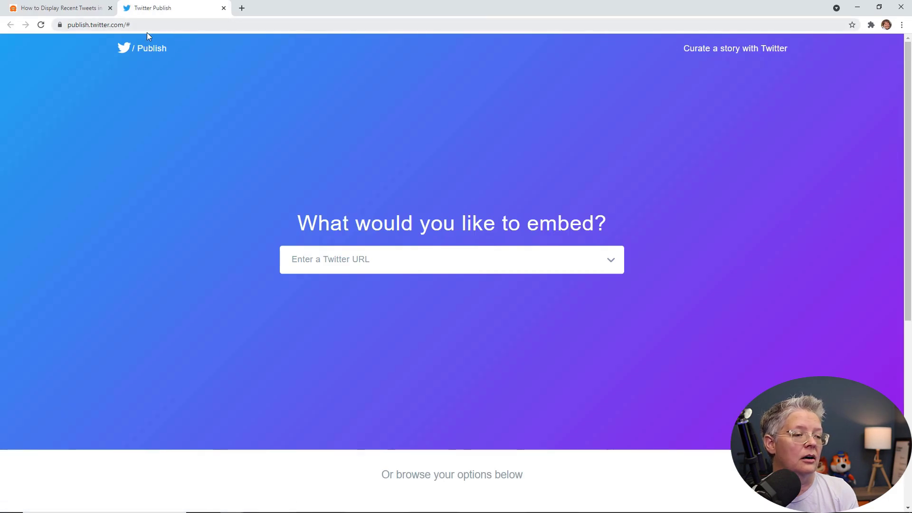
# Generate and copy Follow Button embed code for the pasted wpbeginner profile URL.
pyautogui.click(379, 261)
pyautogui.hotkey('ctrl', 'v')
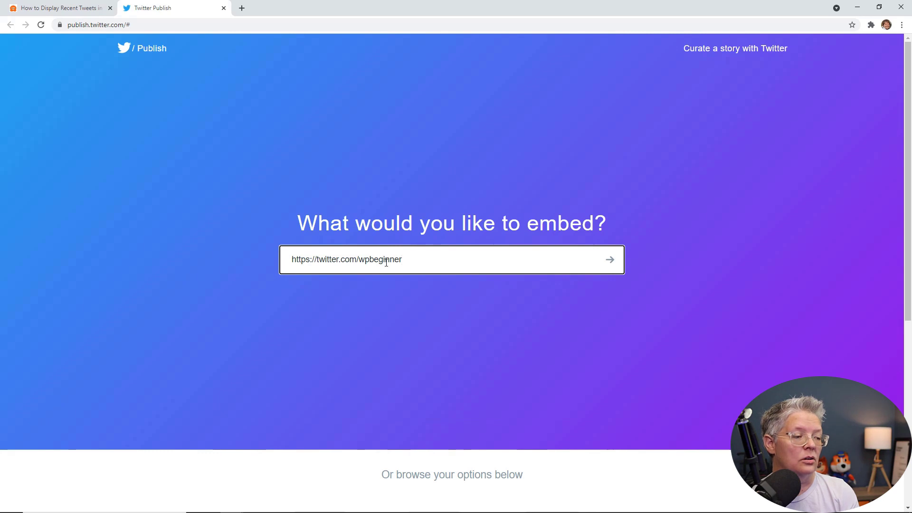
pyautogui.click(611, 259)
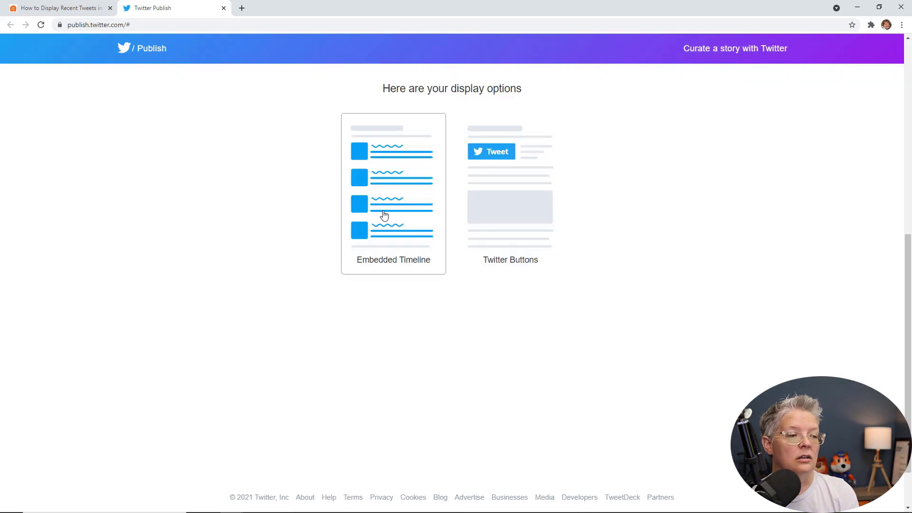
pyautogui.click(507, 224)
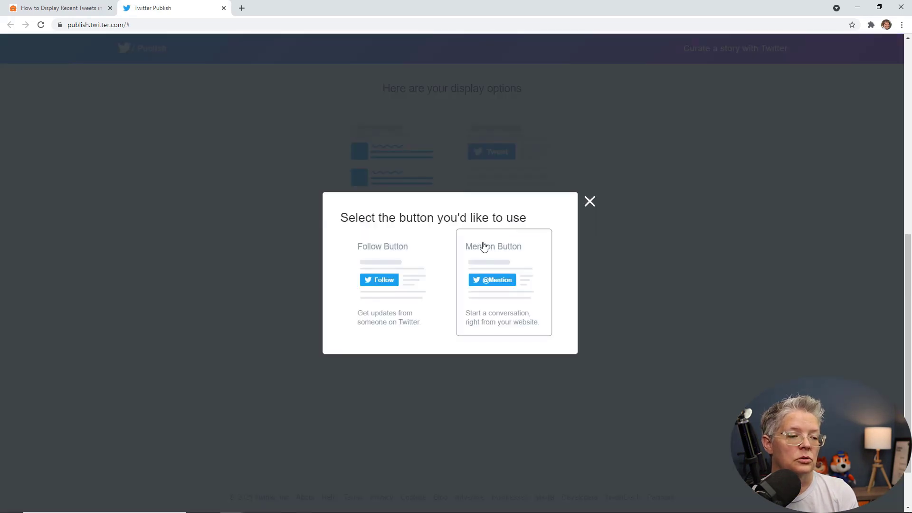
pyautogui.click(414, 267)
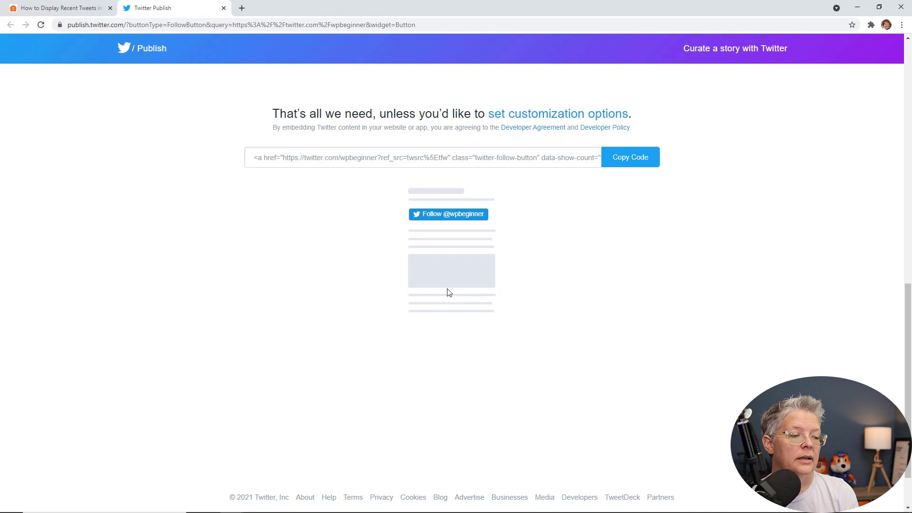
pyautogui.click(628, 165)
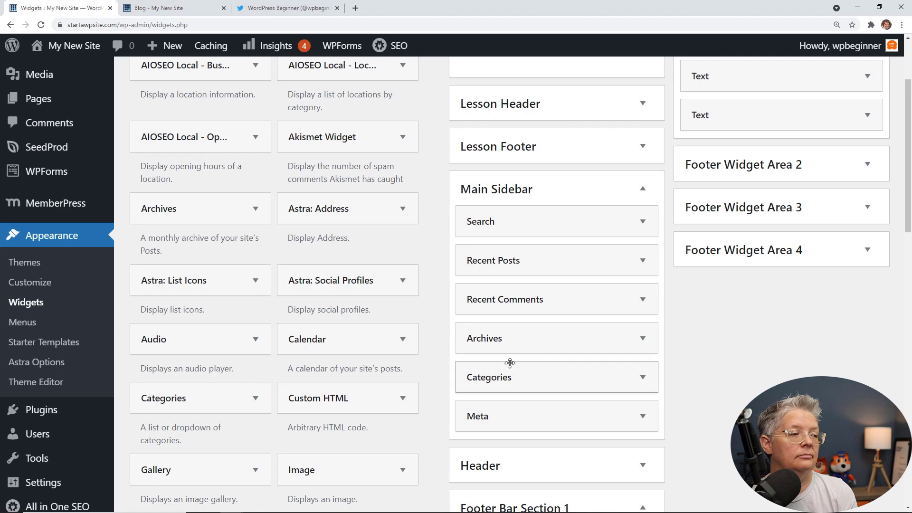
# Add a Custom HTML widget to Footer Widget Area 2.
pyautogui.scroll(-2, 509, 363)
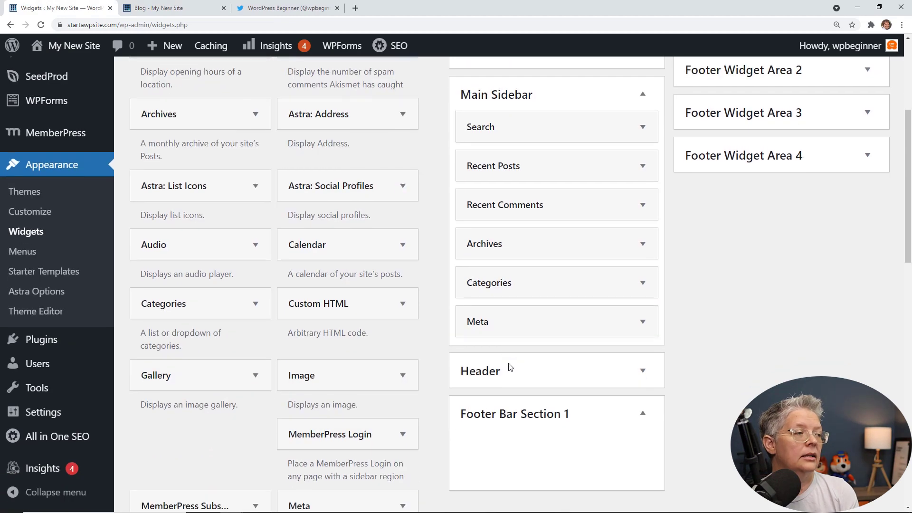
pyautogui.scroll(3, 509, 366)
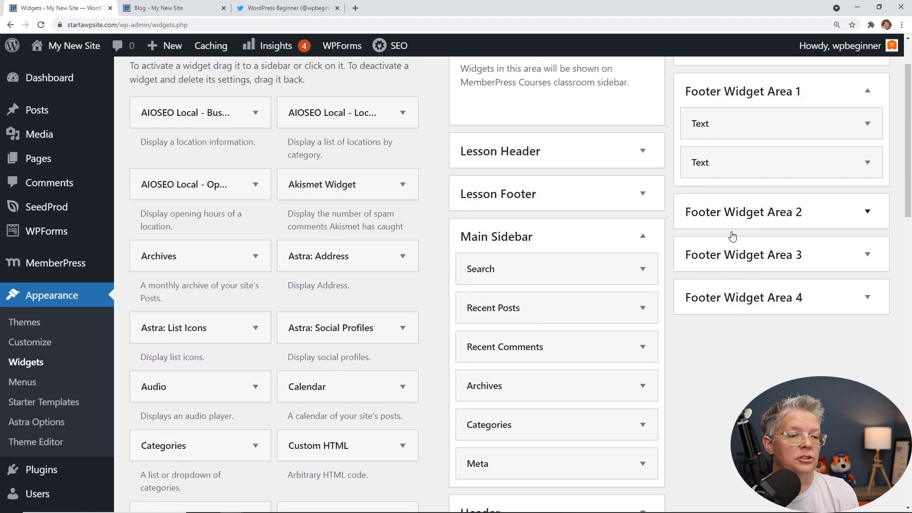
pyautogui.scroll(-1, 401, 304)
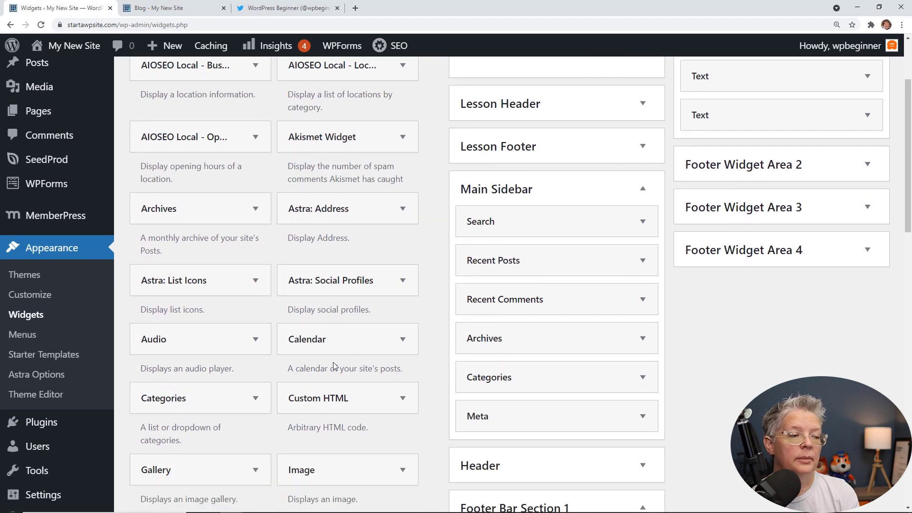
pyautogui.click(725, 173)
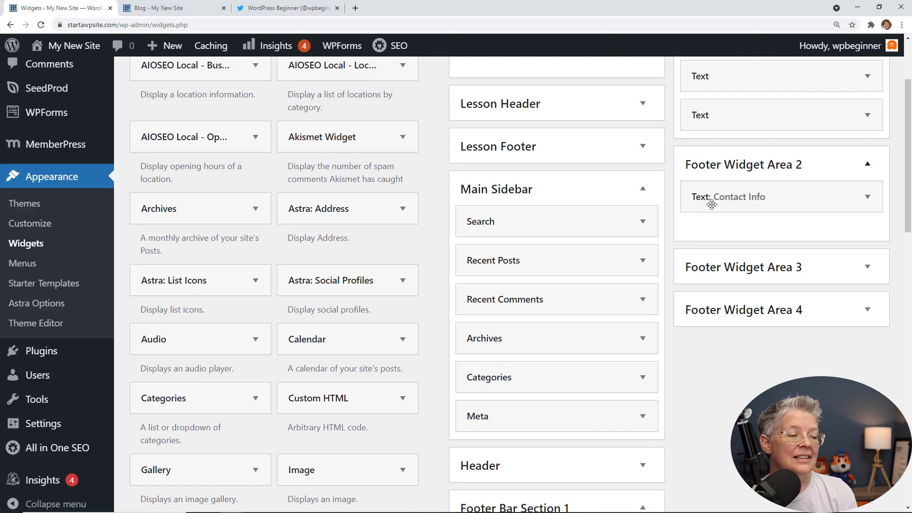
pyautogui.moveTo(325, 398); pyautogui.dragTo(745, 193)
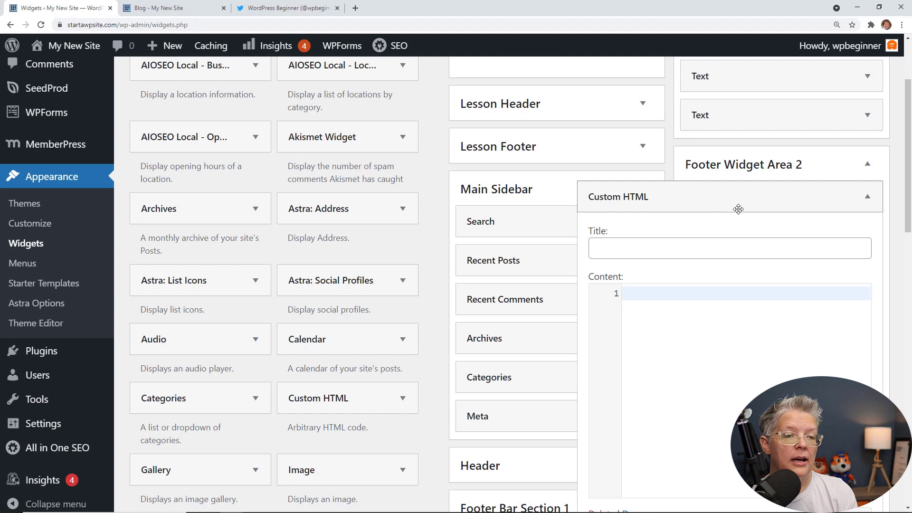
# Paste the Follow button code into the Custom HTML widget, save it, and reload the blog page.
pyautogui.rightClick(682, 297)
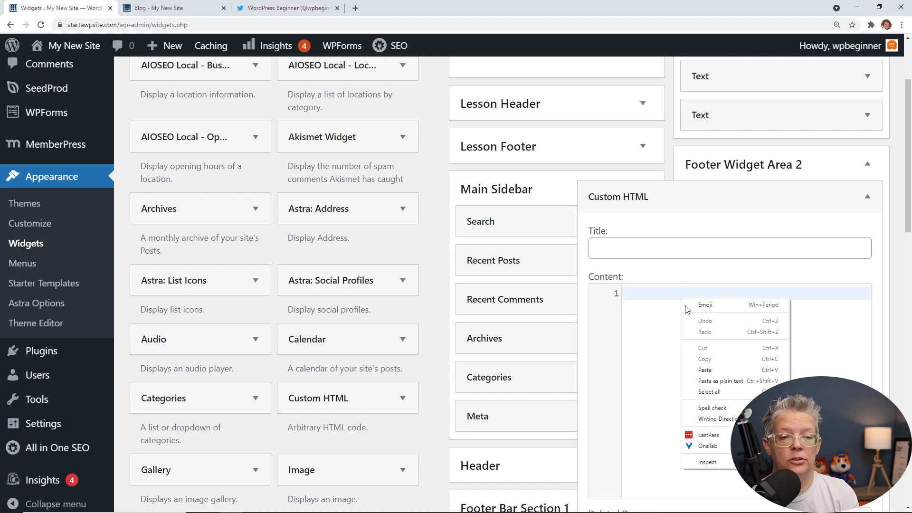
pyautogui.click(704, 373)
pyautogui.scroll(-2, 704, 375)
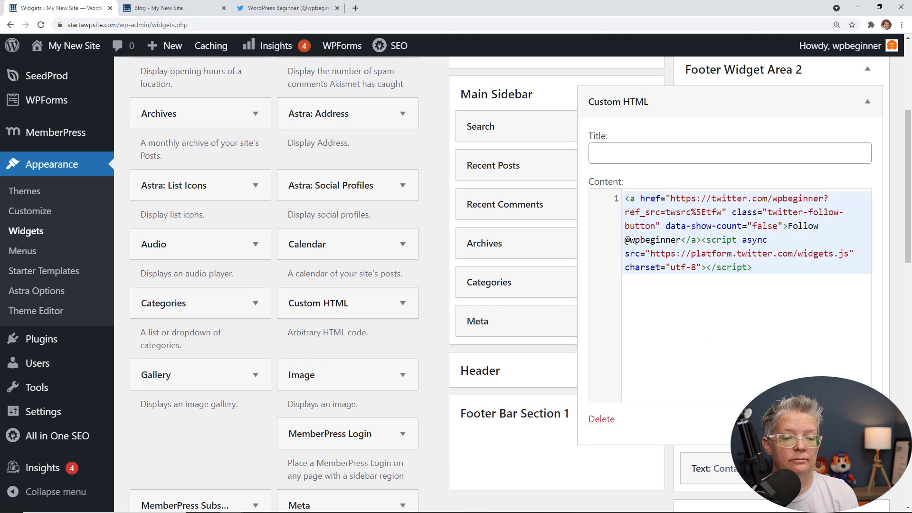
pyautogui.click(156, 8)
pyautogui.press('F5')
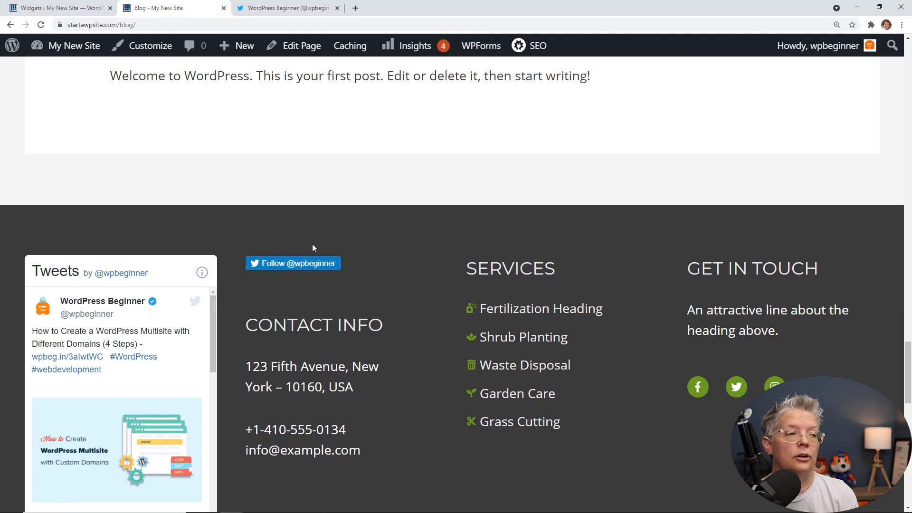
pyautogui.click(290, 13)
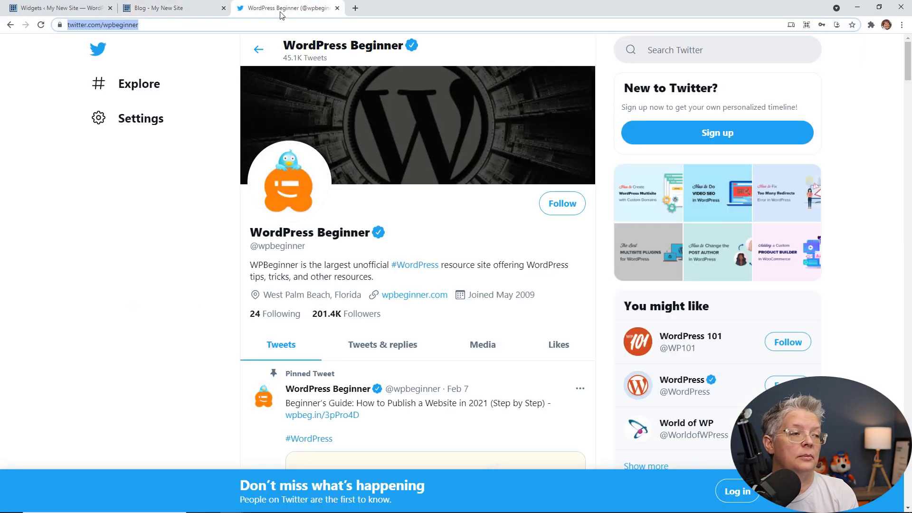
pyautogui.click(209, 9)
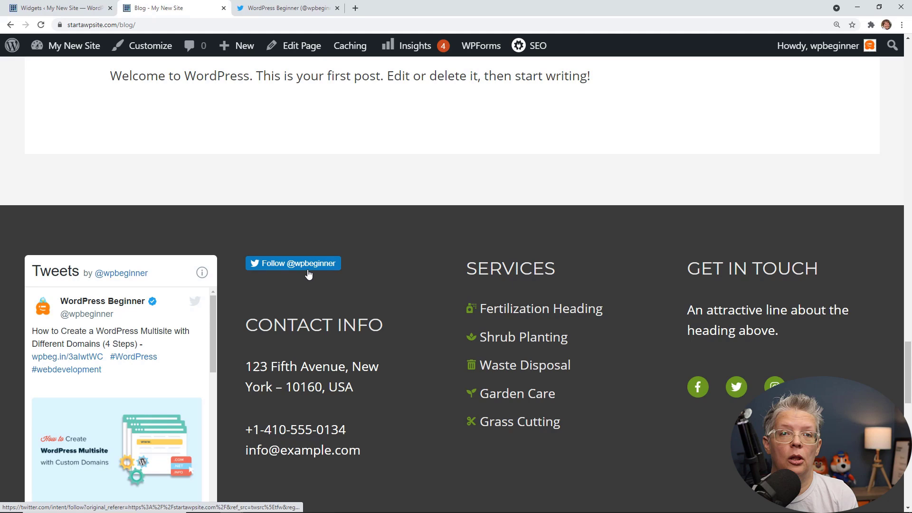